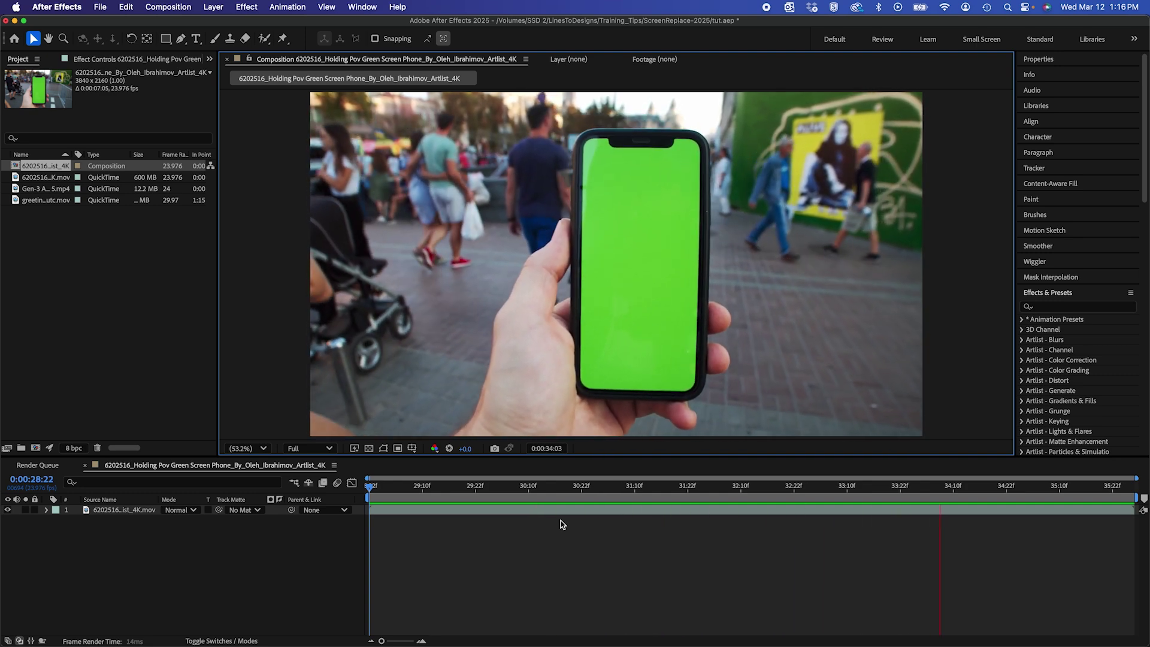
# Stop playback, send the street footage layer to Boris FX Mocha, and launch Mocha AE
pyautogui.press('space')
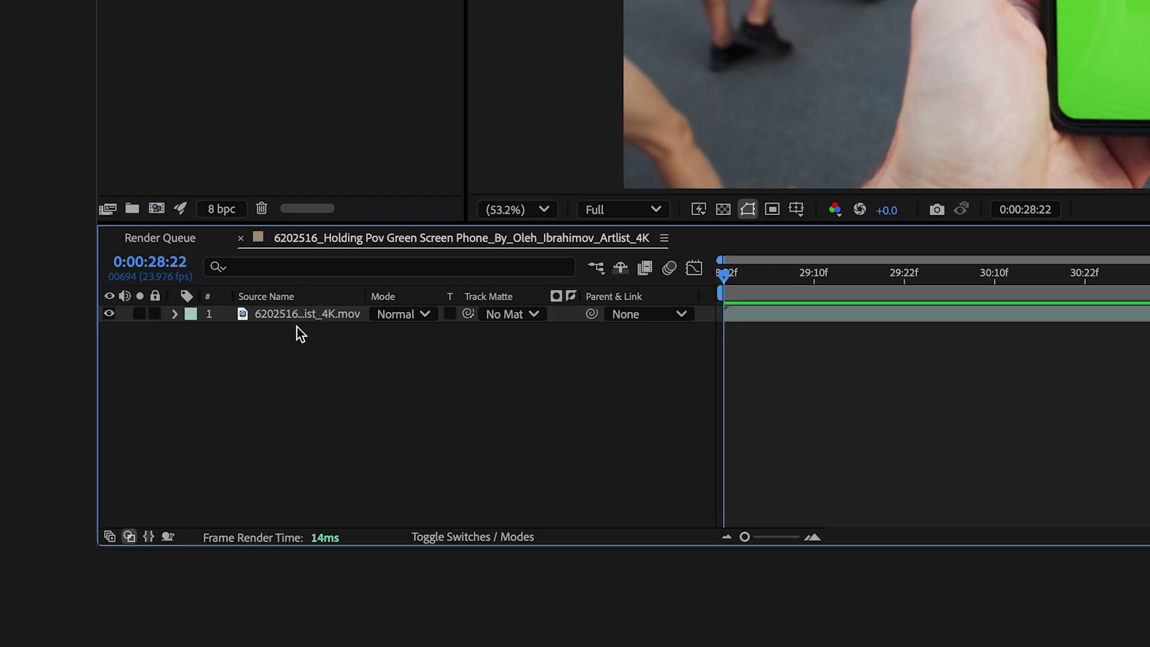
pyautogui.click(123, 510)
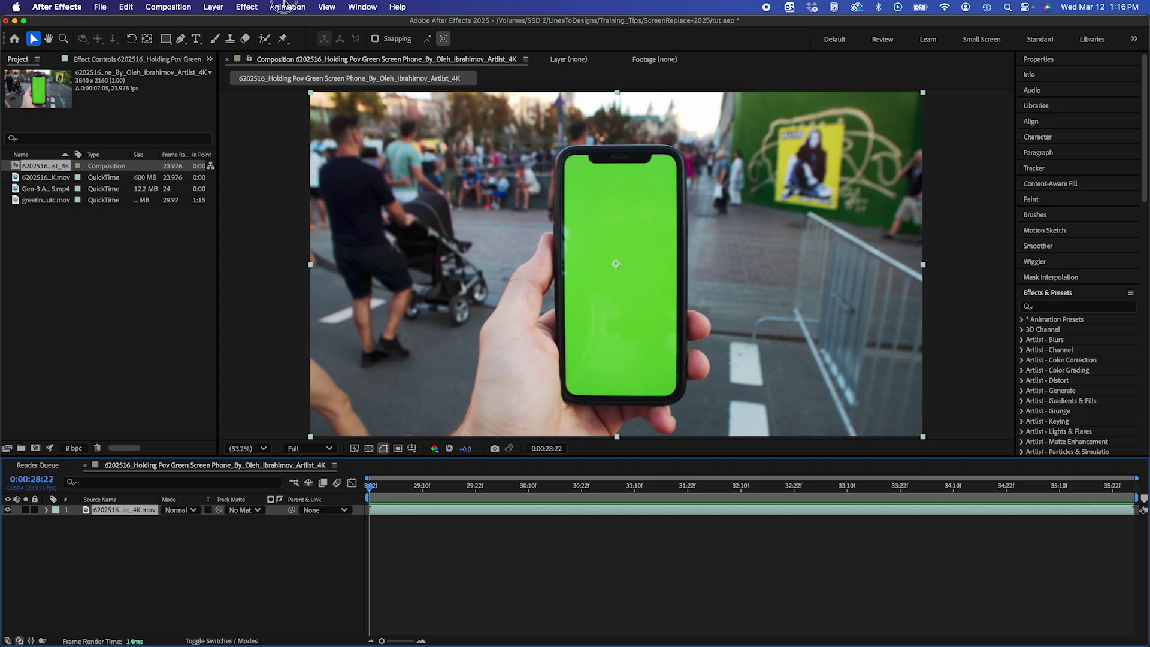
pyautogui.click(285, 5)
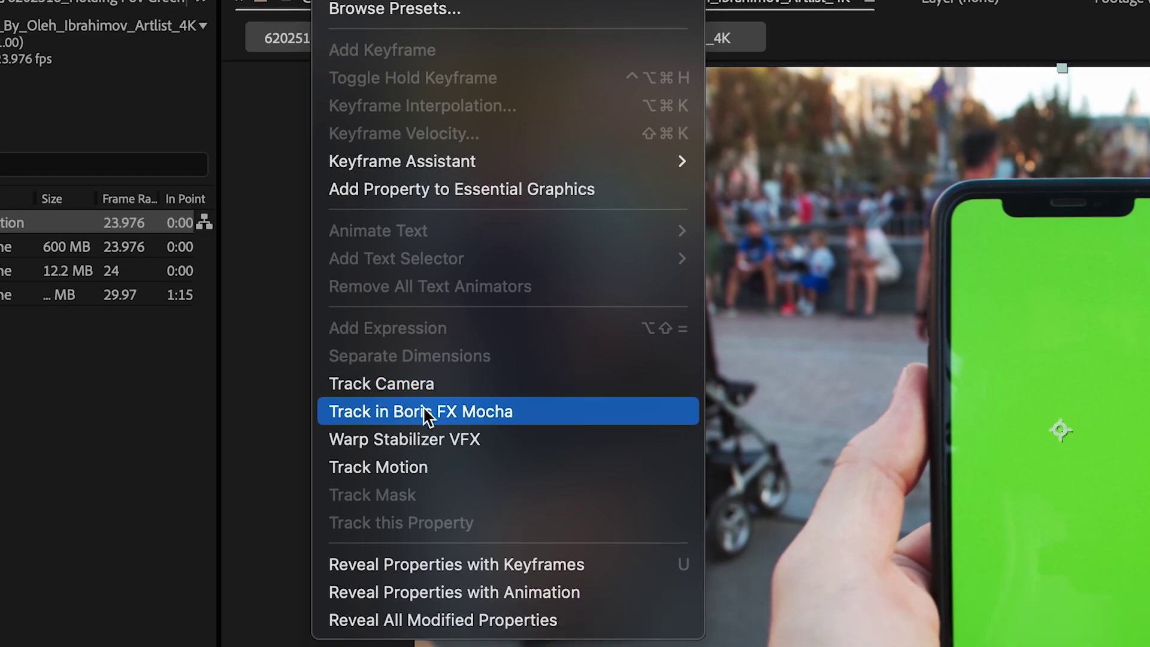
pyautogui.click(315, 220)
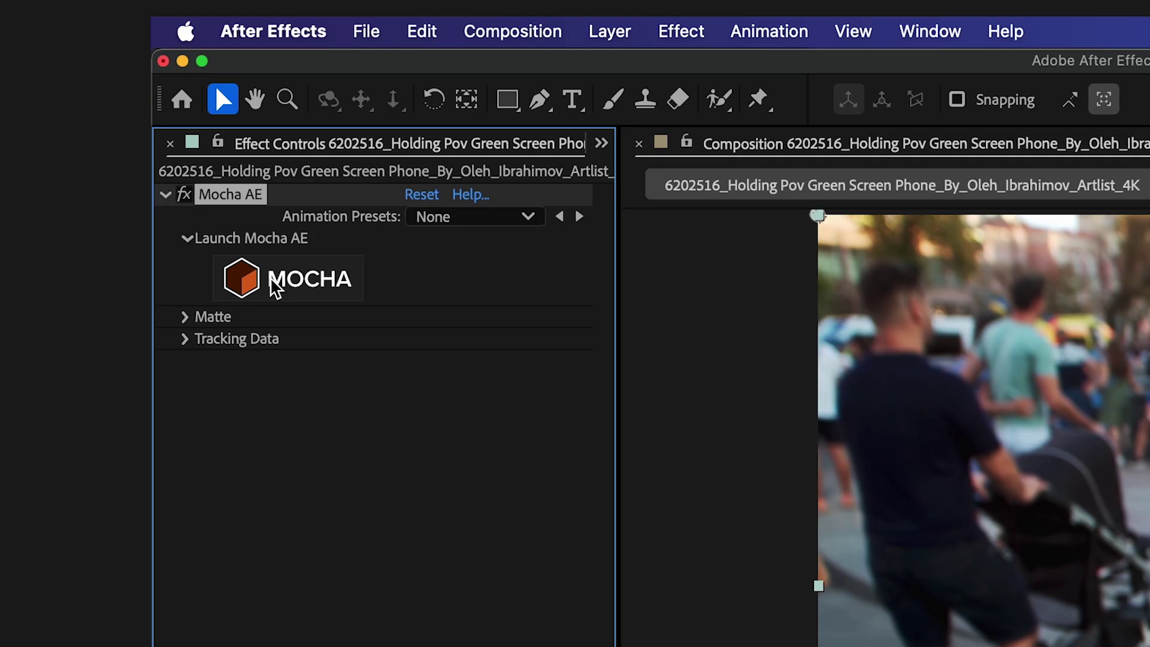
pyautogui.click(57, 123)
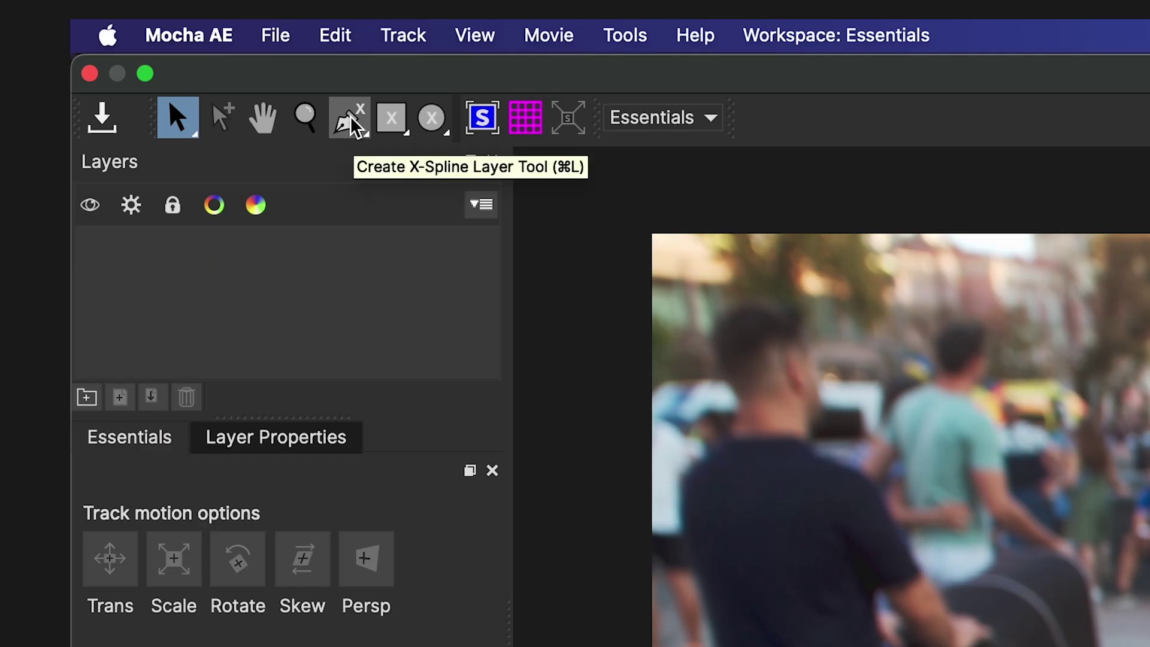
# Draw a closed twelve-point X-spline shape tightly around the handheld phone's outline
pyautogui.click(356, 126)
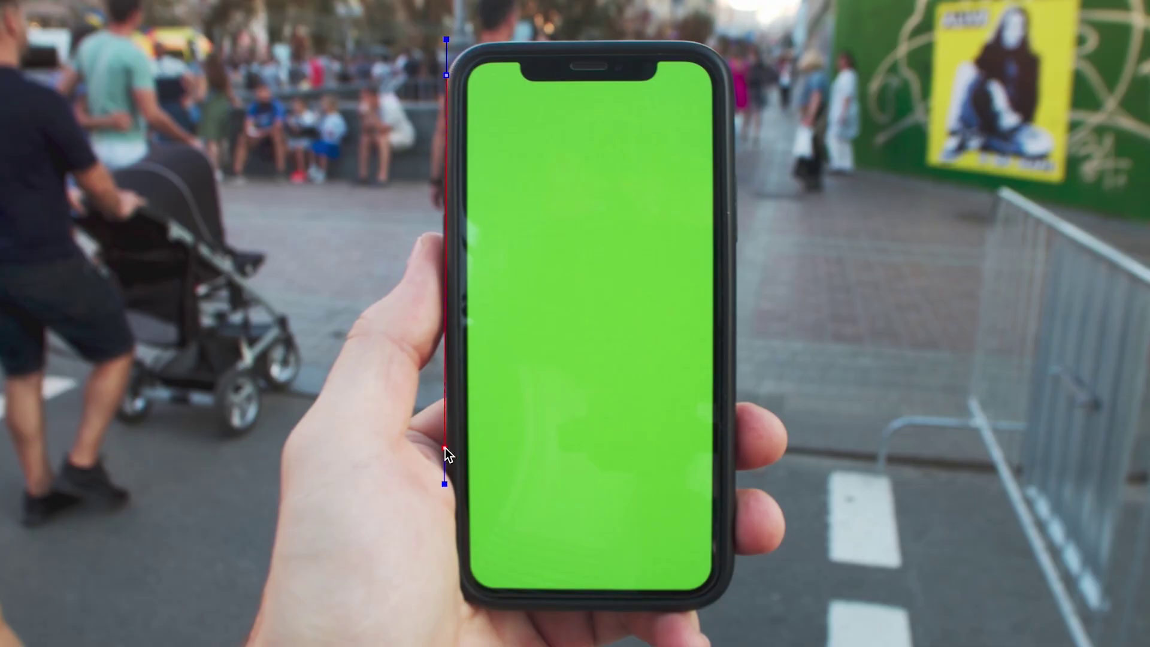
pyautogui.click(452, 475)
pyautogui.click(463, 593)
pyautogui.click(481, 607)
pyautogui.click(693, 610)
pyautogui.click(731, 589)
pyautogui.click(736, 539)
pyautogui.click(737, 89)
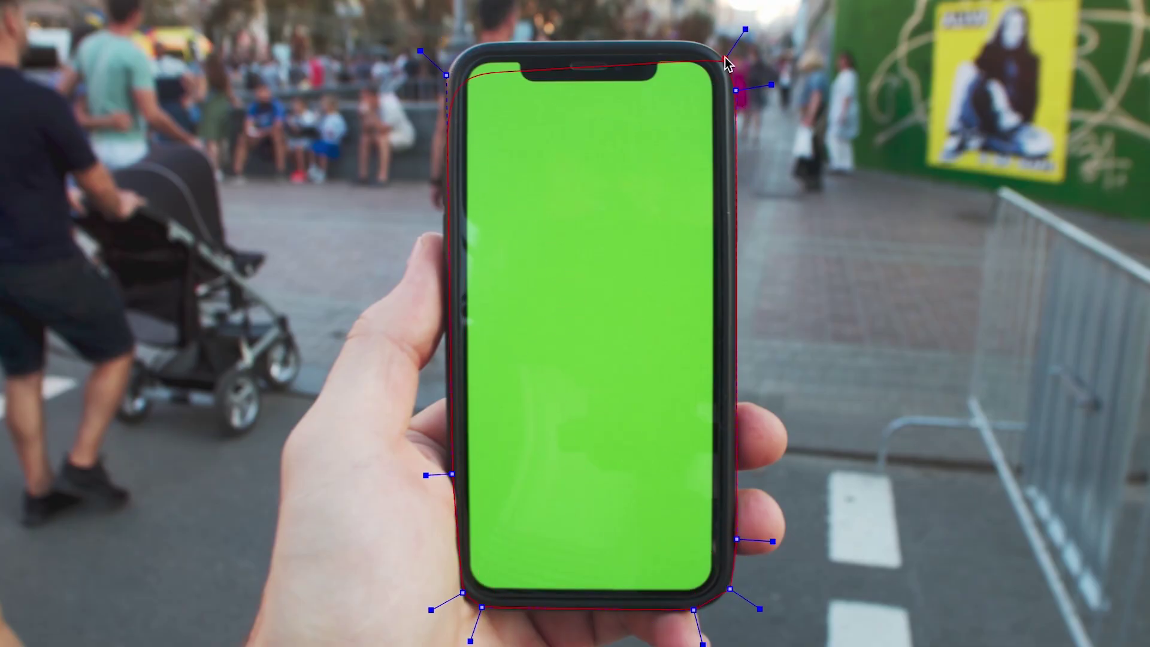
pyautogui.click(724, 58)
pyautogui.click(695, 42)
pyautogui.click(644, 39)
pyautogui.click(496, 43)
pyautogui.click(469, 44)
pyautogui.rightClick(459, 60)
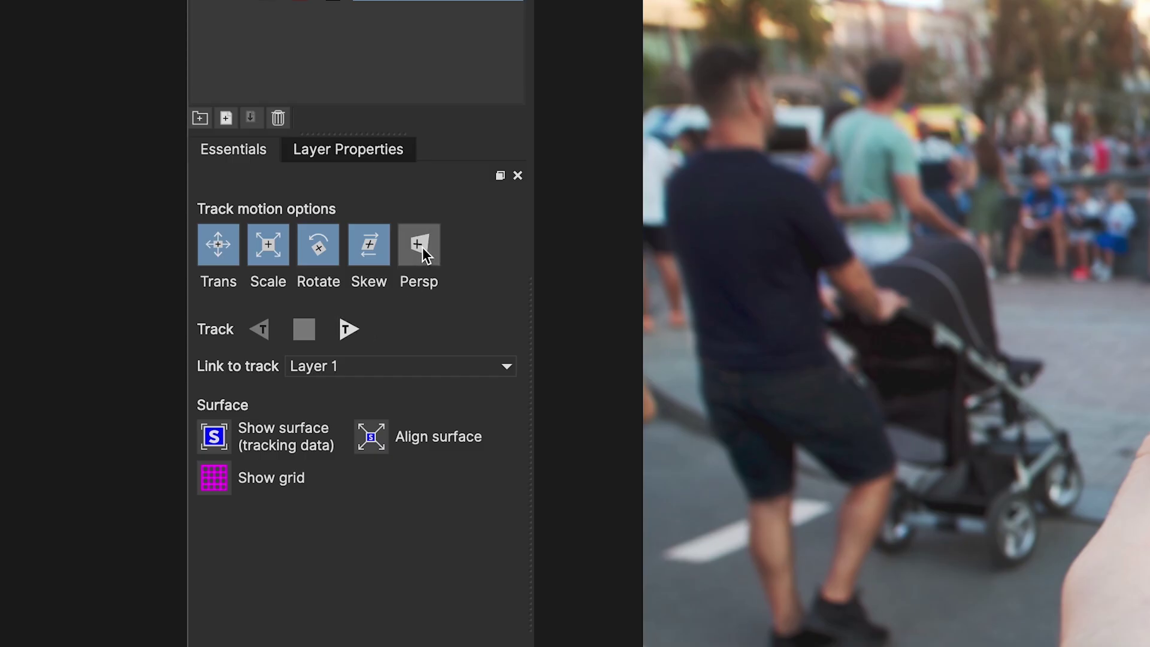
# Track the phone shape forward with perspective enabled, then show and align the tracking surface
pyautogui.click(419, 245)
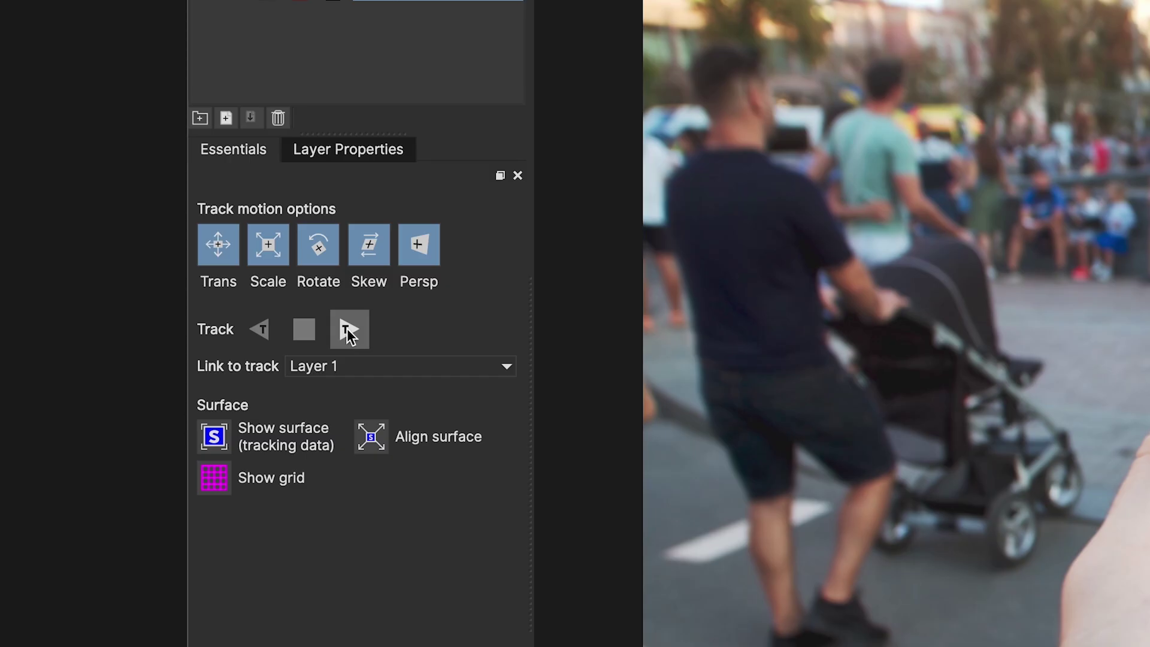
pyautogui.click(351, 328)
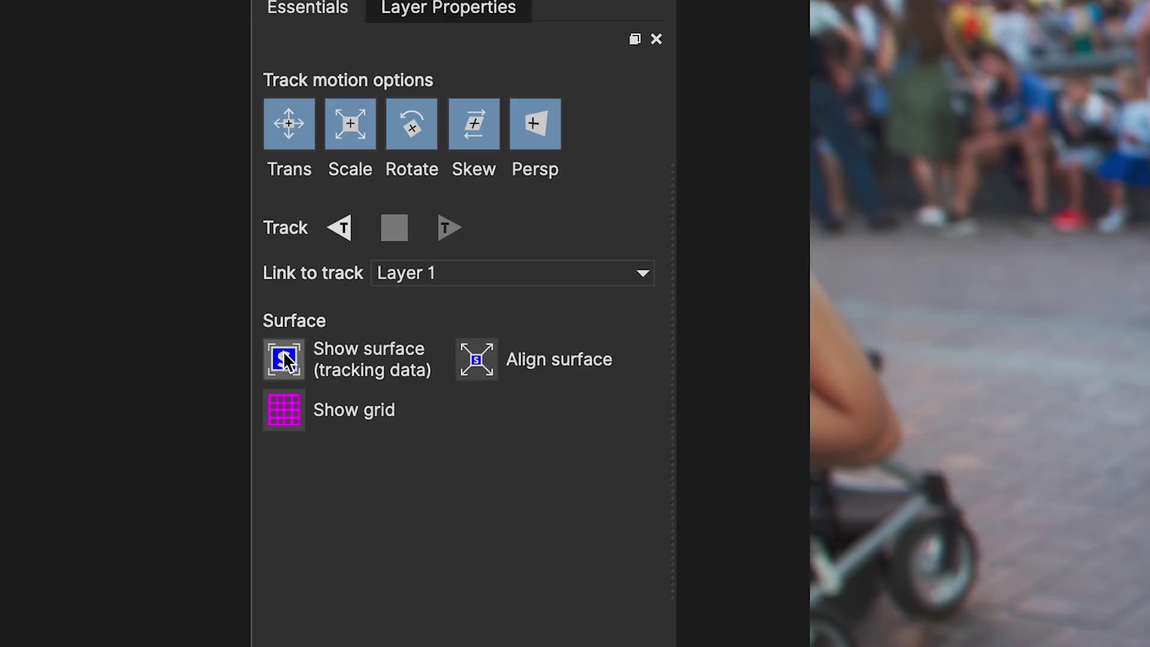
pyautogui.click(285, 360)
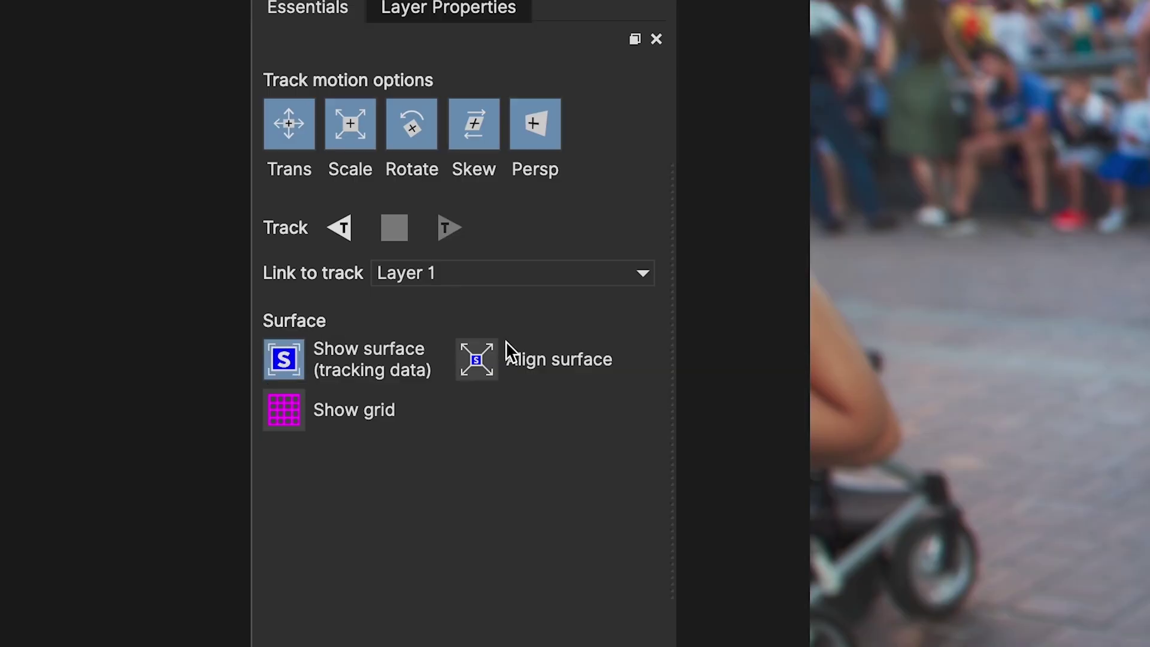
pyautogui.click(479, 361)
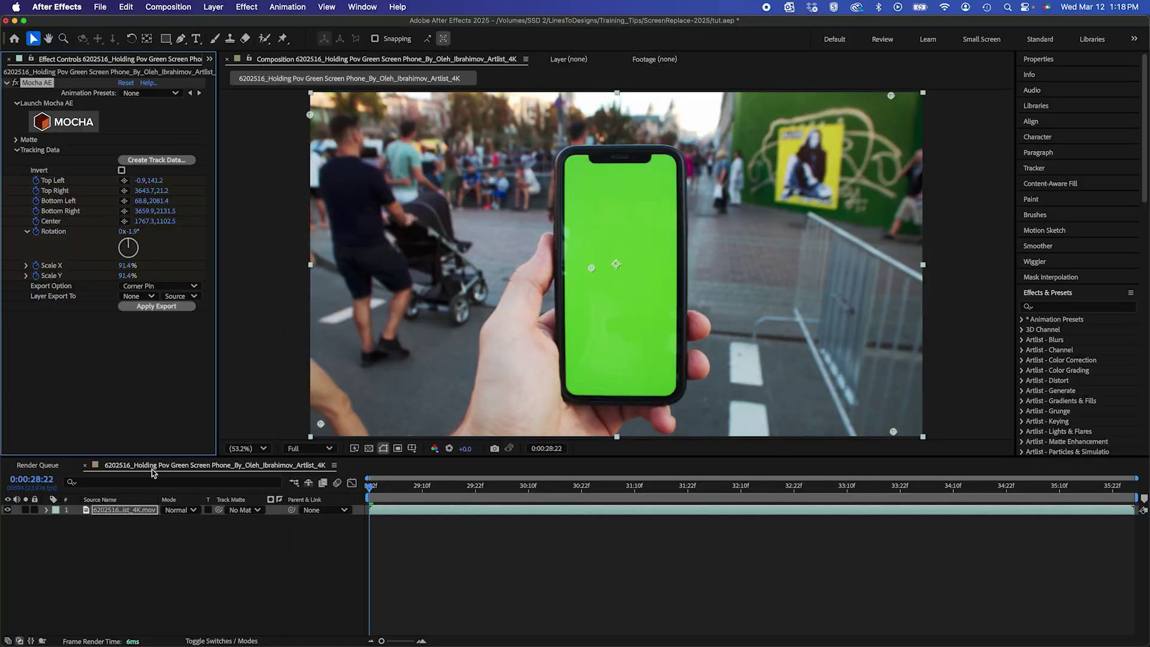
# Add the greeting video-call clip as the top layer, scaled to 39% and centred on the phone
pyautogui.click(210, 62)
pyautogui.click(219, 76)
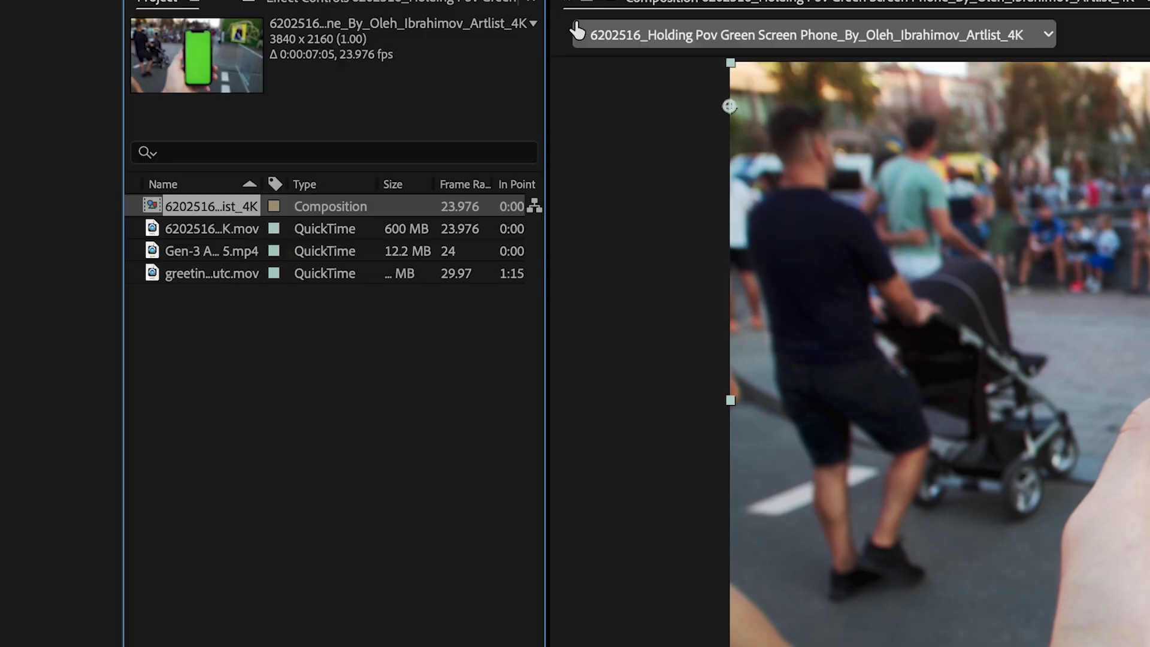
pyautogui.click(39, 190)
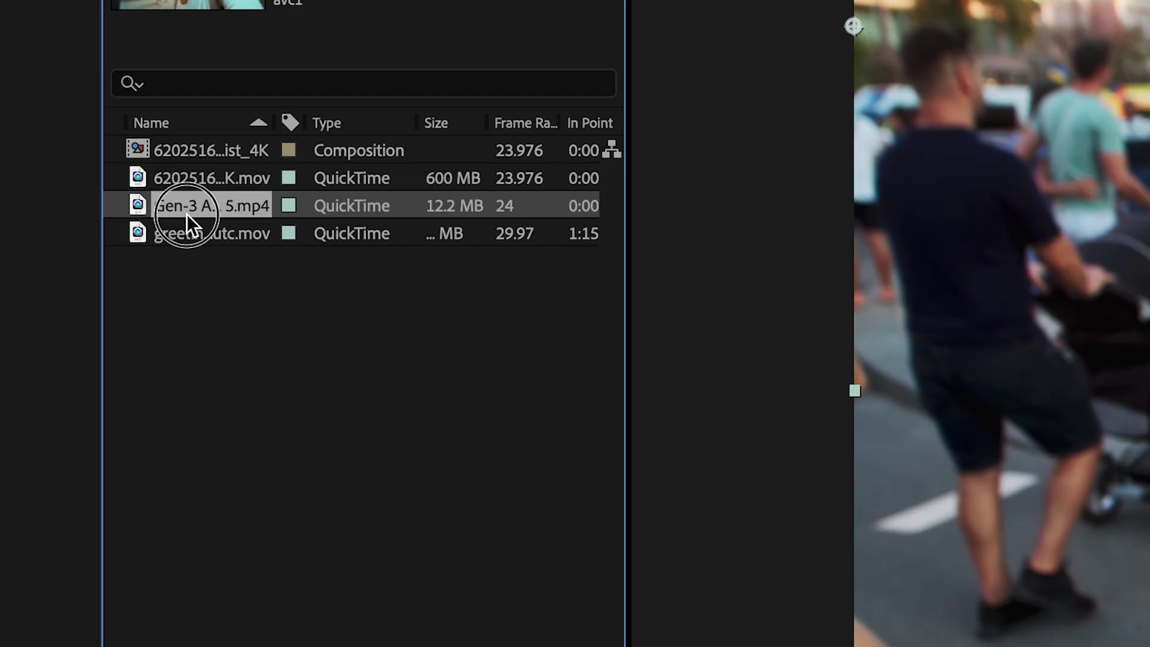
pyautogui.moveTo(187, 233); pyautogui.dragTo(153, 516)
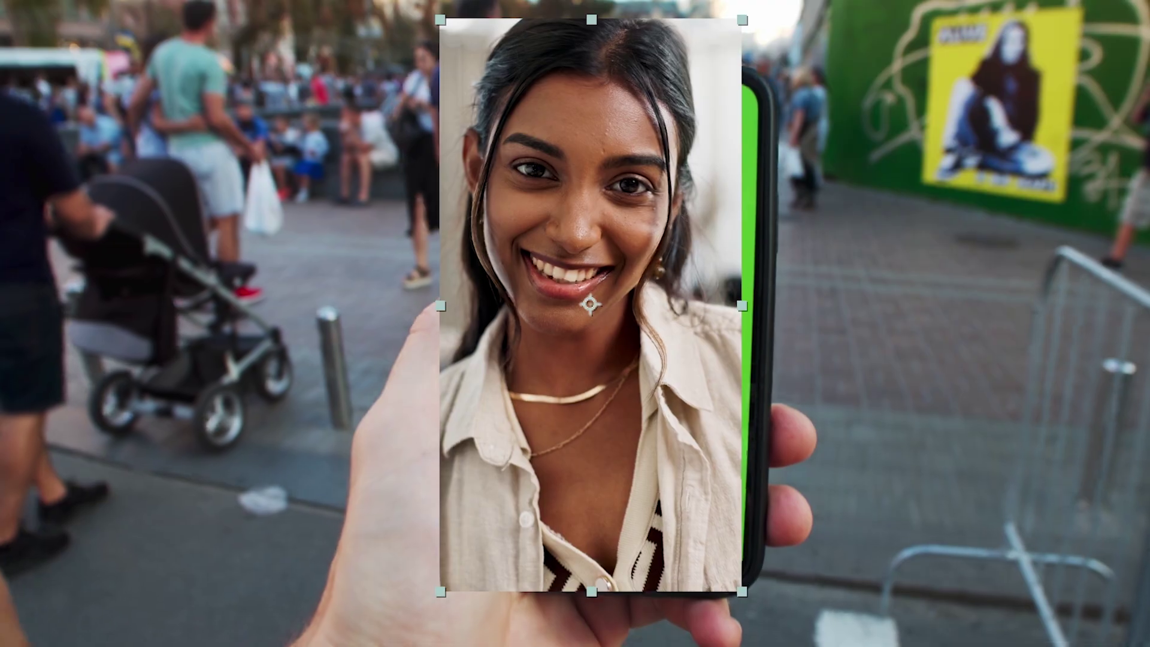
pyautogui.press('space')
pyautogui.moveTo(177, 520)
pyautogui.mouseDown()
pyautogui.moveTo(159, 515)
pyautogui.moveTo(174, 516)
pyautogui.mouseUp()
pyautogui.moveTo(681, 190); pyautogui.dragTo(685, 202)
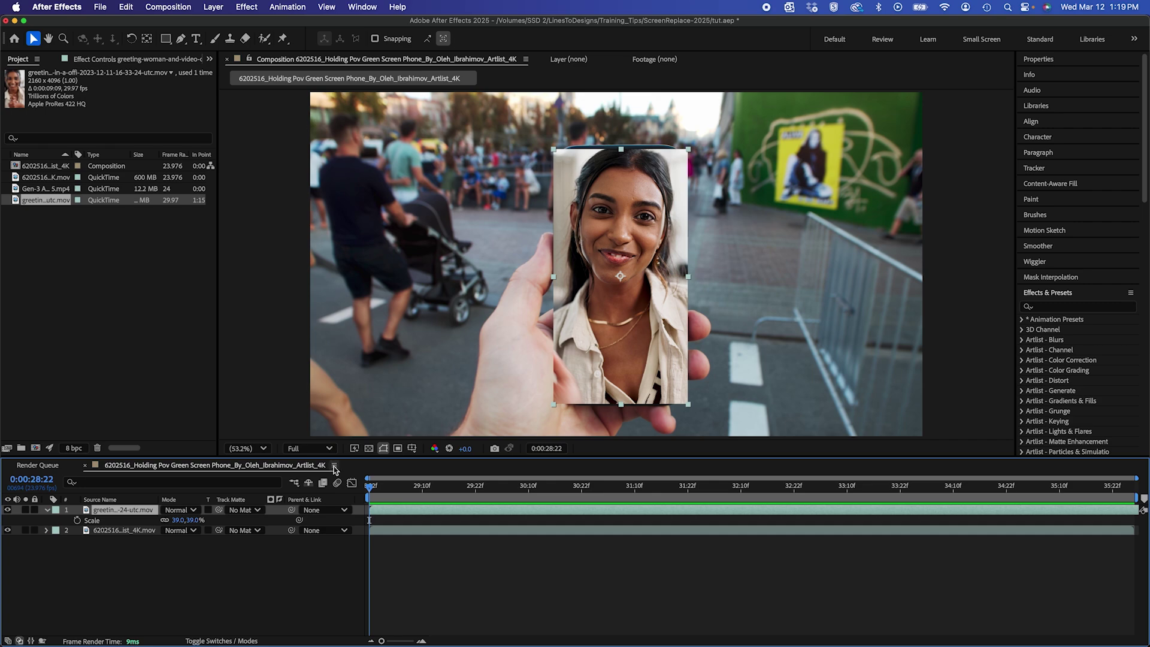
# Pre-compose the video-call layer, moving all attributes into the new composition
pyautogui.rightClick(118, 514)
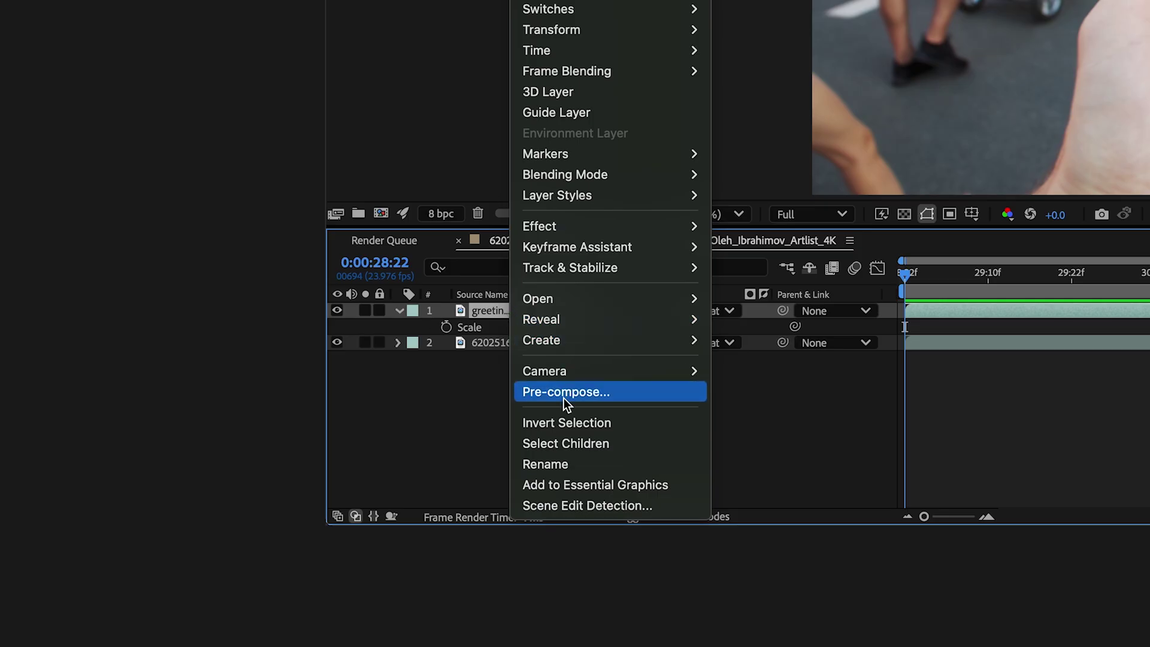
pyautogui.click(147, 567)
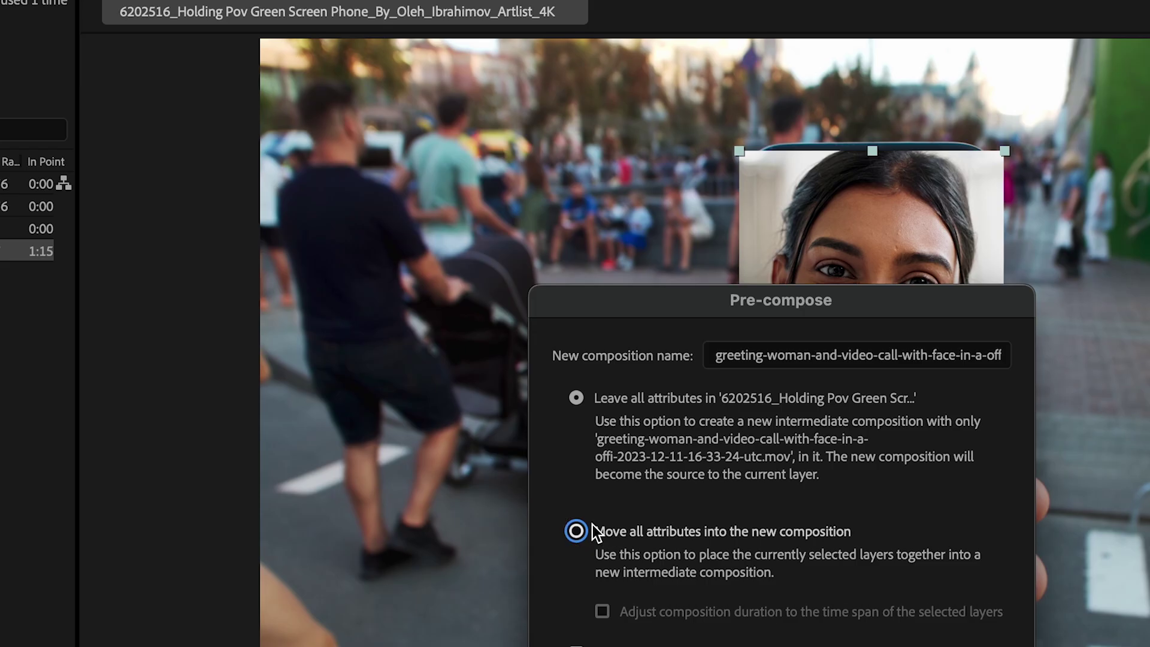
pyautogui.click(399, 495)
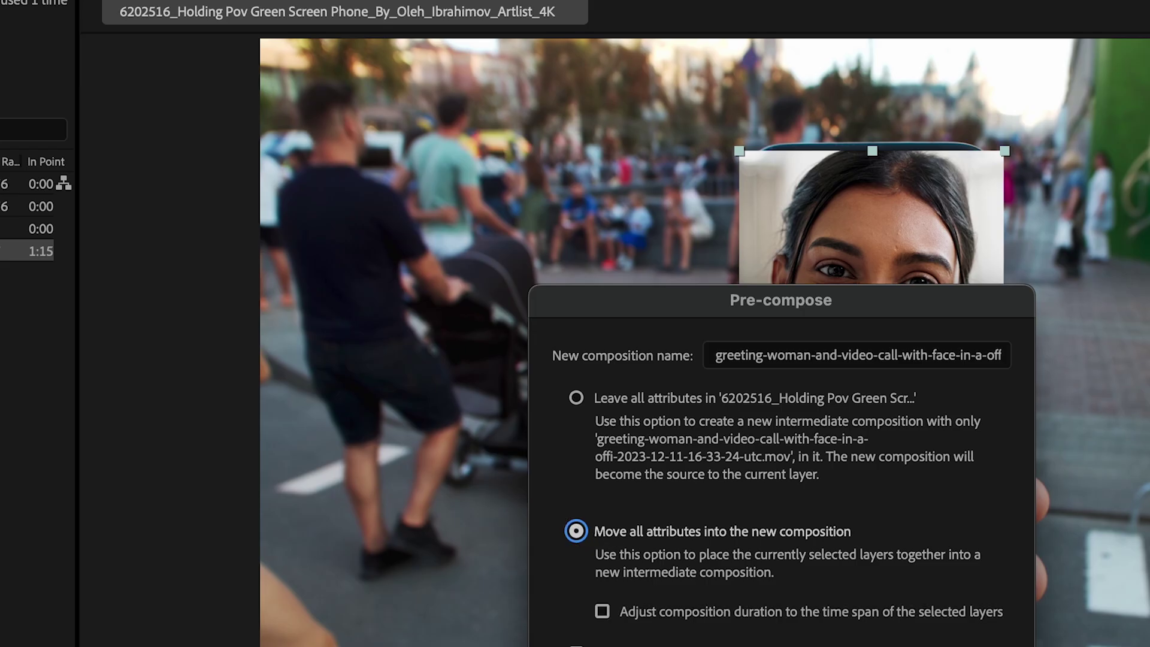
pyautogui.click(806, 645)
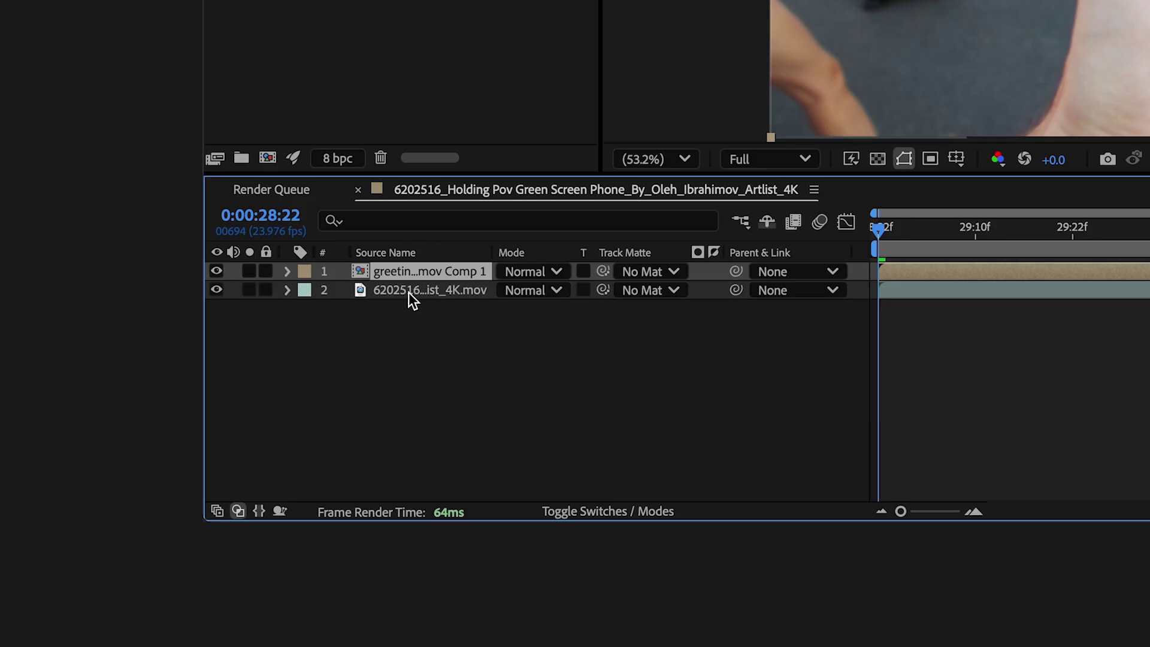
# Set the footage's Mocha AE Layer Export To the video-call comp and apply the tracking
pyautogui.click(409, 292)
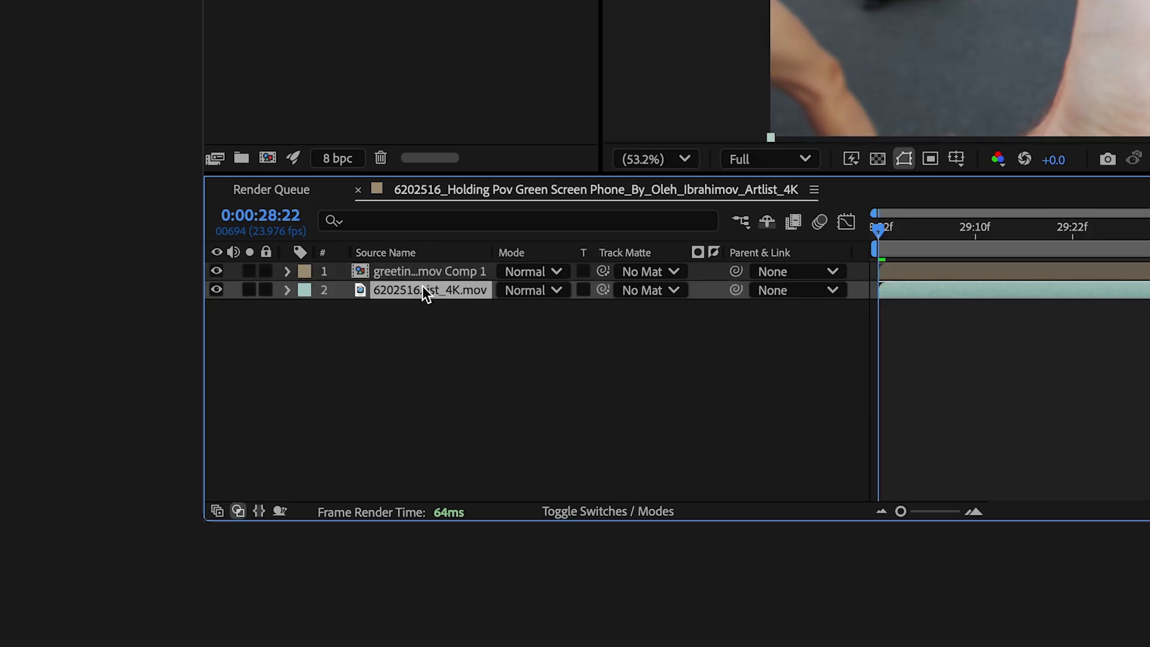
pyautogui.click(382, 2)
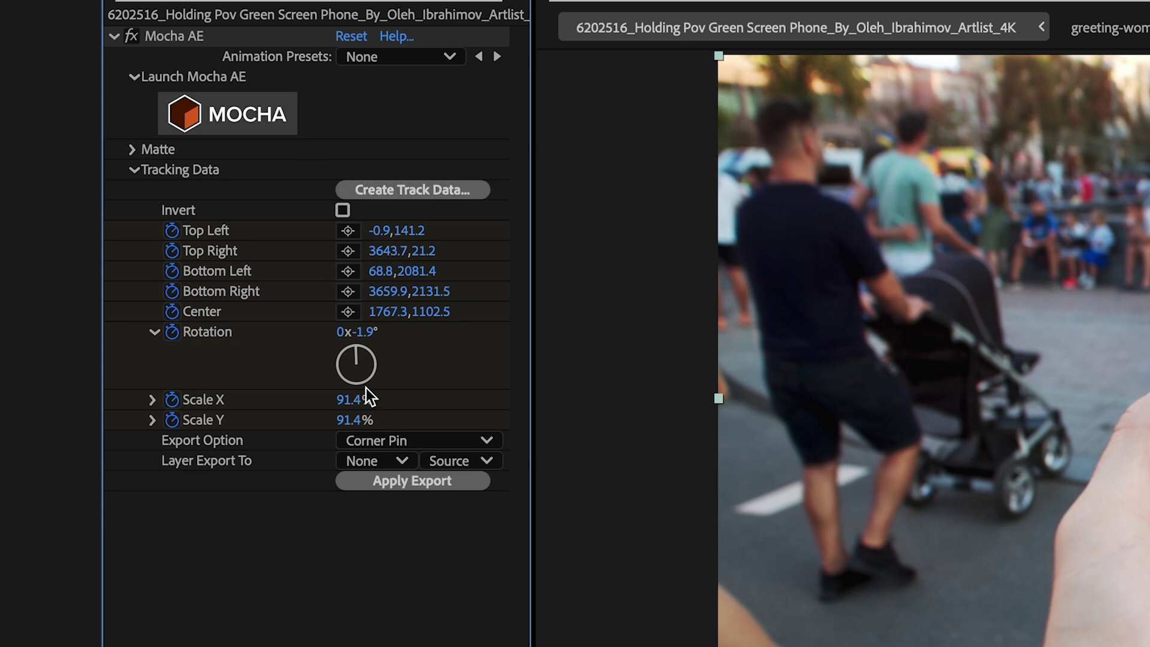
pyautogui.click(352, 458)
pyautogui.click(424, 531)
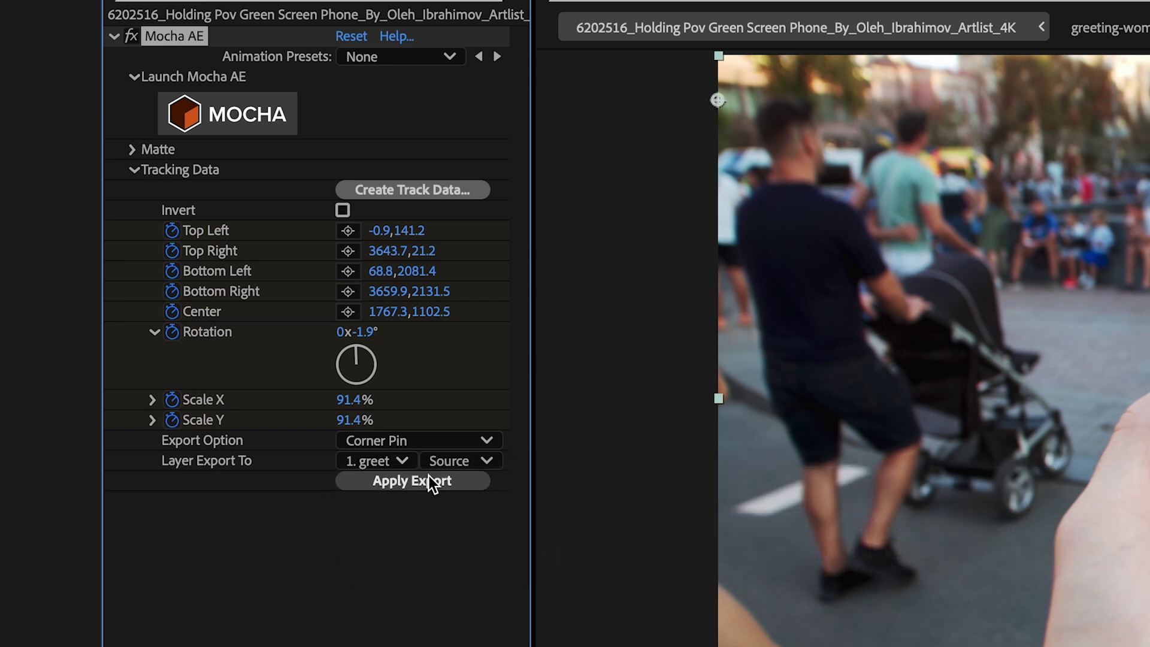
pyautogui.click(429, 475)
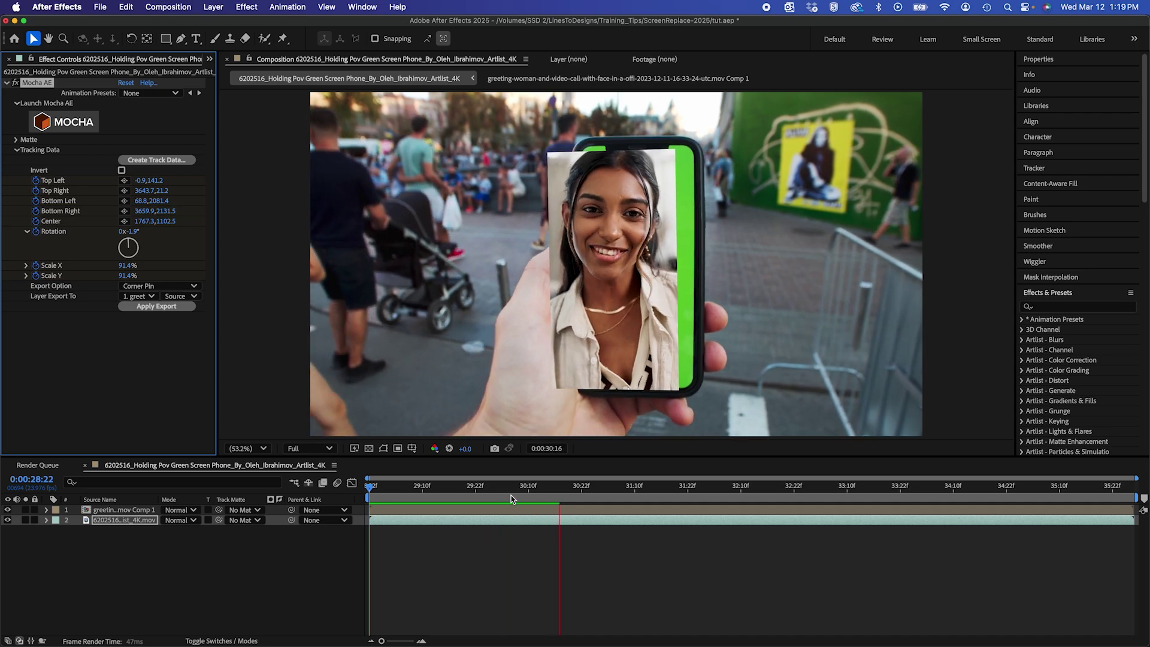
# Move the call layer's anchor point to about 1775, 1127 to centre the face, then hide it
pyautogui.click(124, 510)
pyautogui.press('a')
pyautogui.moveTo(172, 522); pyautogui.dragTo(166, 522)
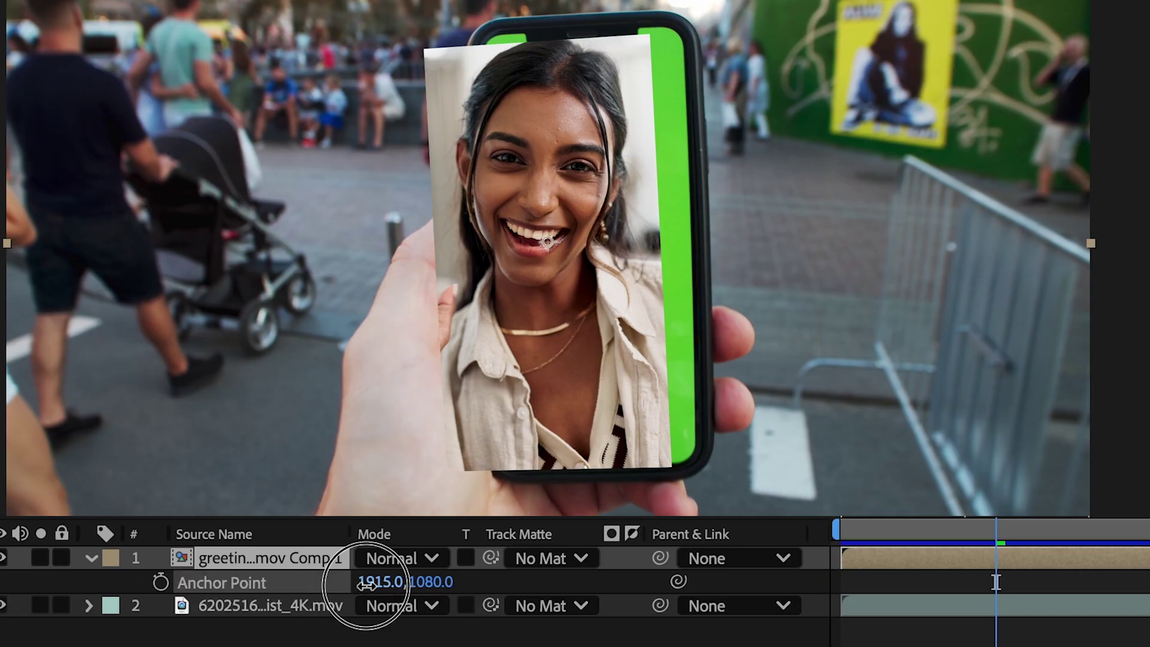
pyautogui.moveTo(366, 584); pyautogui.dragTo(207, 593)
pyautogui.moveTo(427, 584); pyautogui.dragTo(403, 581)
pyautogui.press('s')
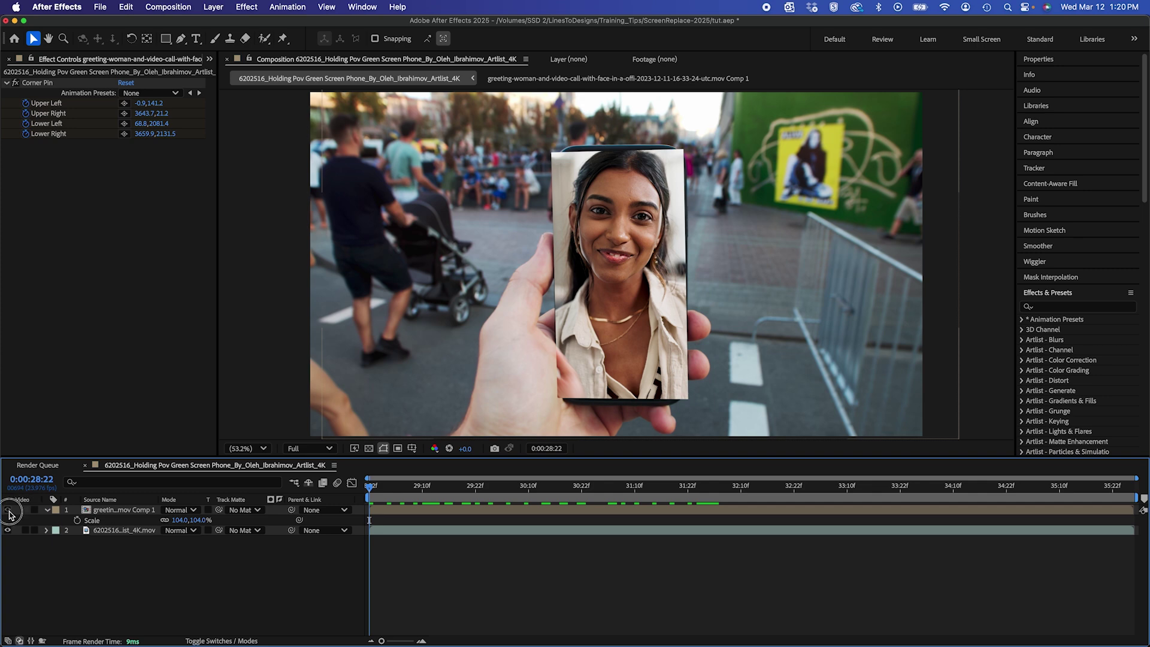
pyautogui.click(8, 510)
# Apply Keylight to the street footage and sample the phone's green as the Screen Colour
pyautogui.click(8, 511)
pyautogui.click(8, 511)
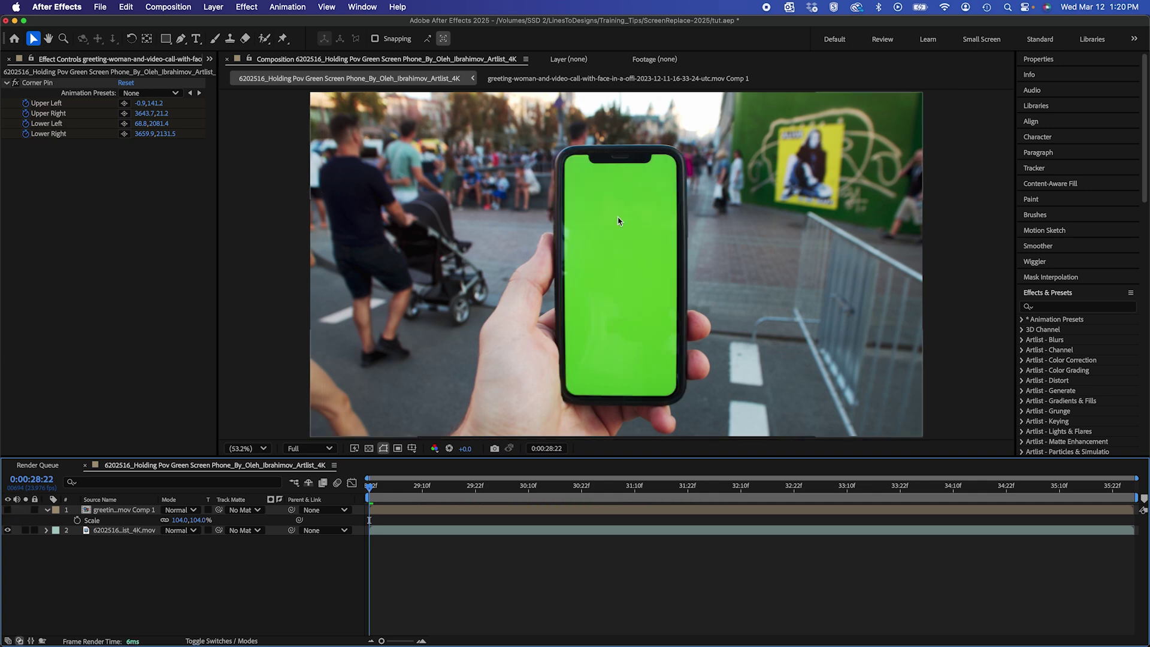
pyautogui.click(1073, 307)
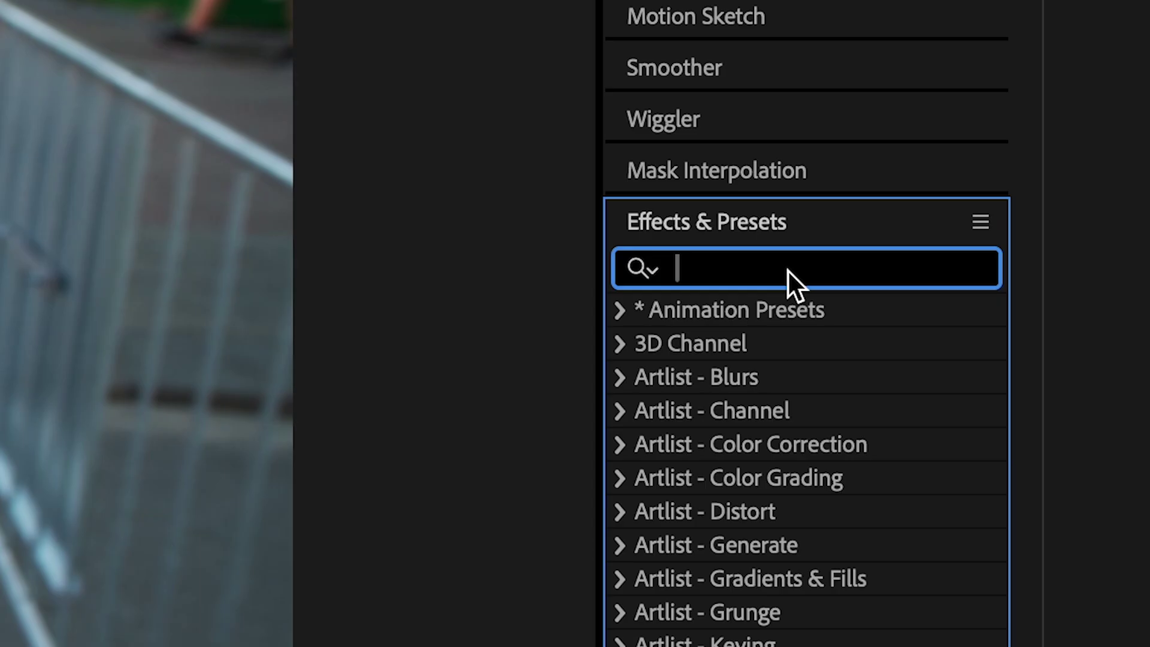
pyautogui.write('keyligh')
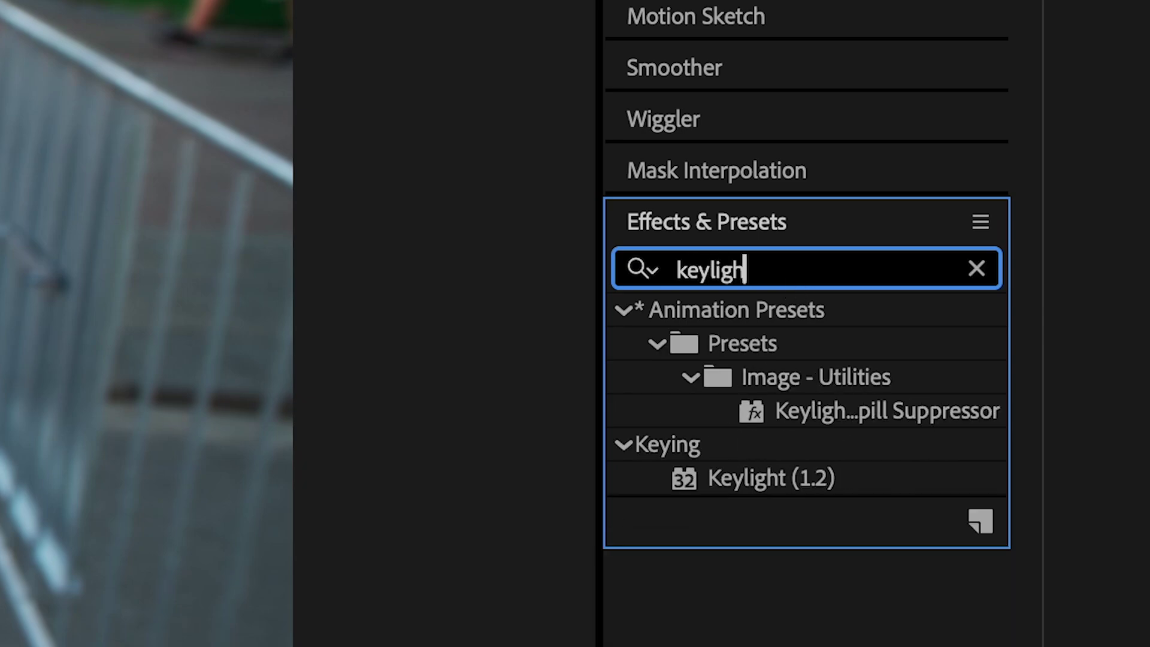
pyautogui.write('t')
pyautogui.moveTo(881, 463); pyautogui.dragTo(600, 360)
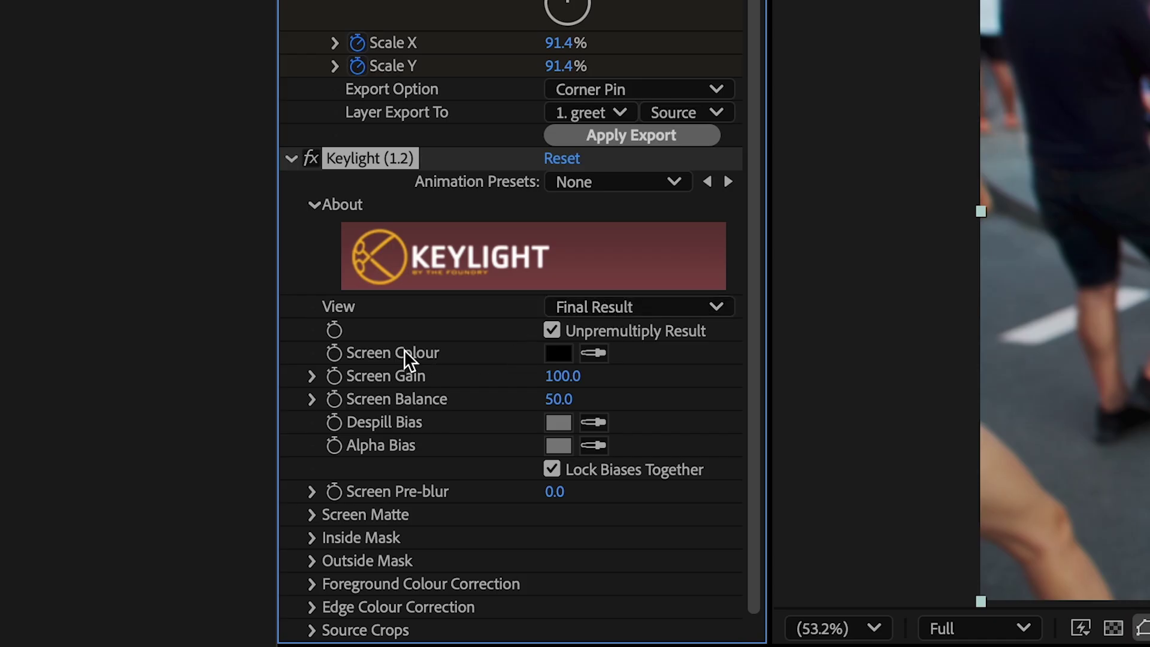
pyautogui.click(594, 354)
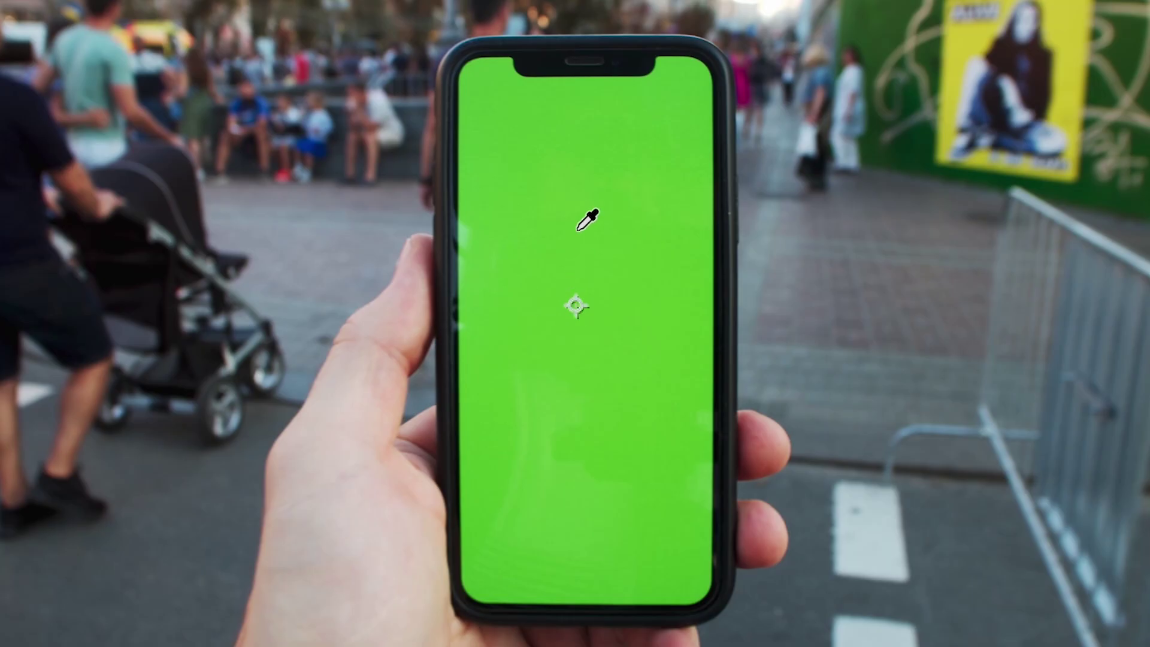
pyautogui.click(578, 227)
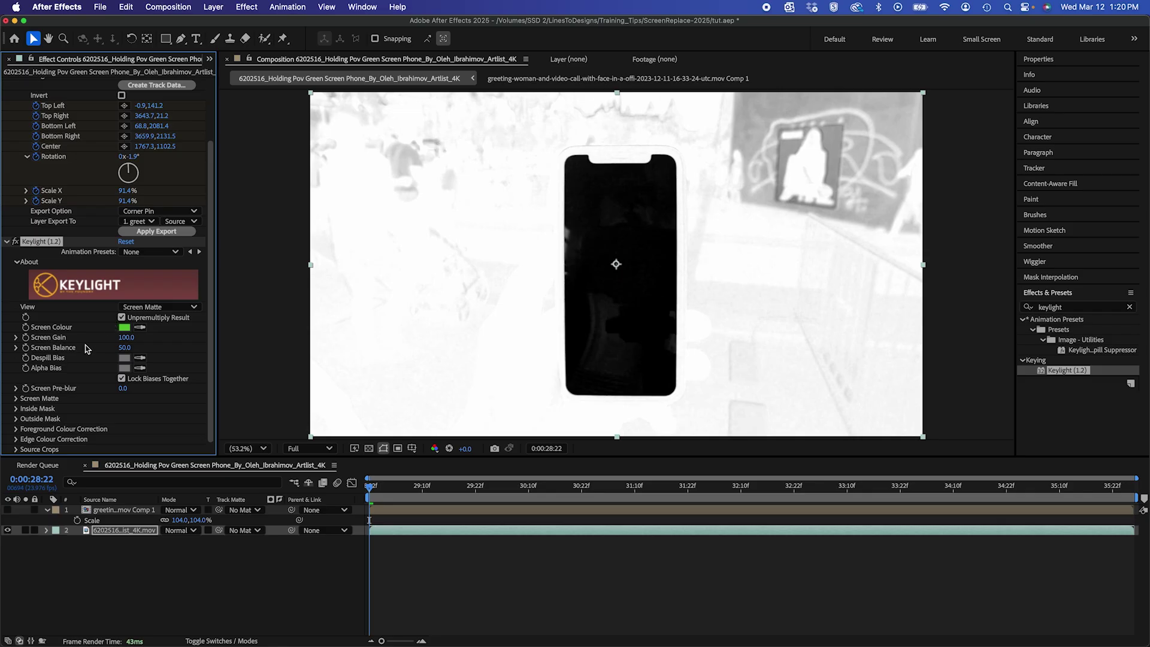
# Set Keylight's Screen Matte Clip Black to 30 and Clip White to 82
pyautogui.click(16, 399)
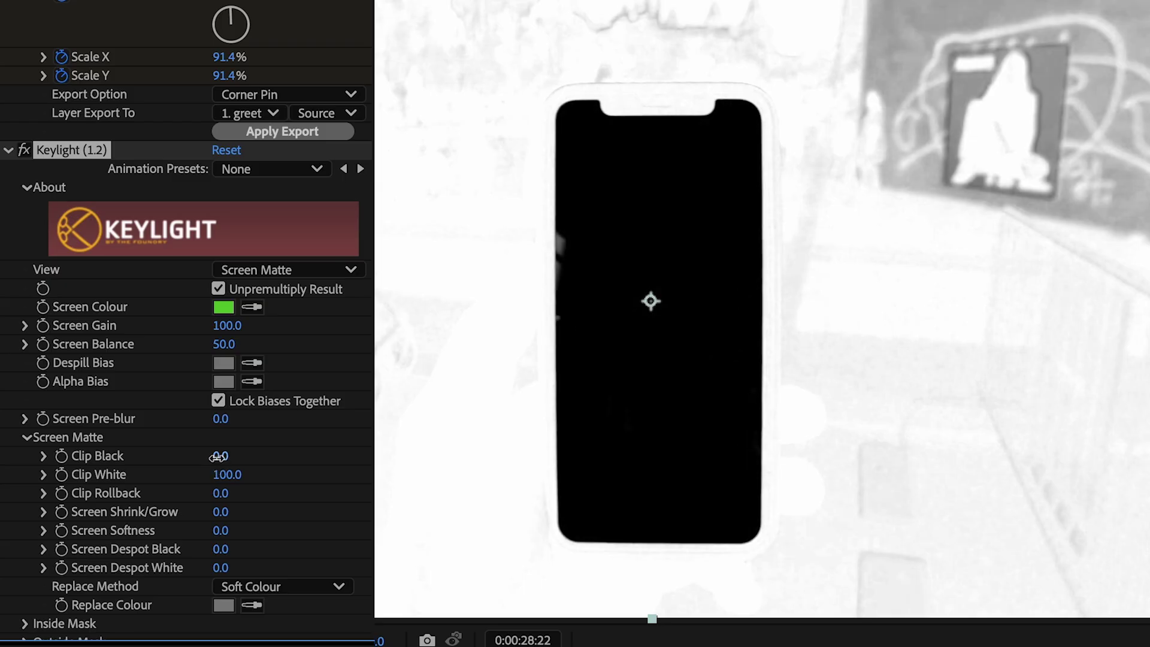
pyautogui.moveTo(124, 395); pyautogui.dragTo(126, 396)
pyautogui.moveTo(225, 457); pyautogui.dragTo(258, 457)
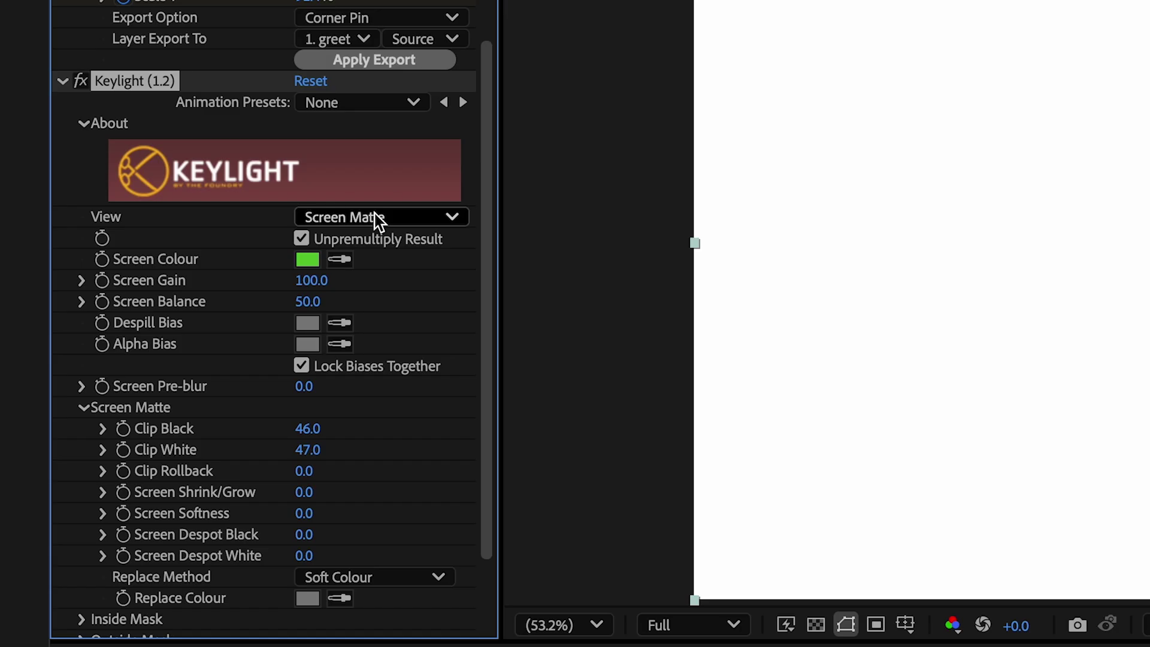
# Switch Keylight's view to Final Result, show the transparency grid, and compare the effect on and off
pyautogui.click(375, 219)
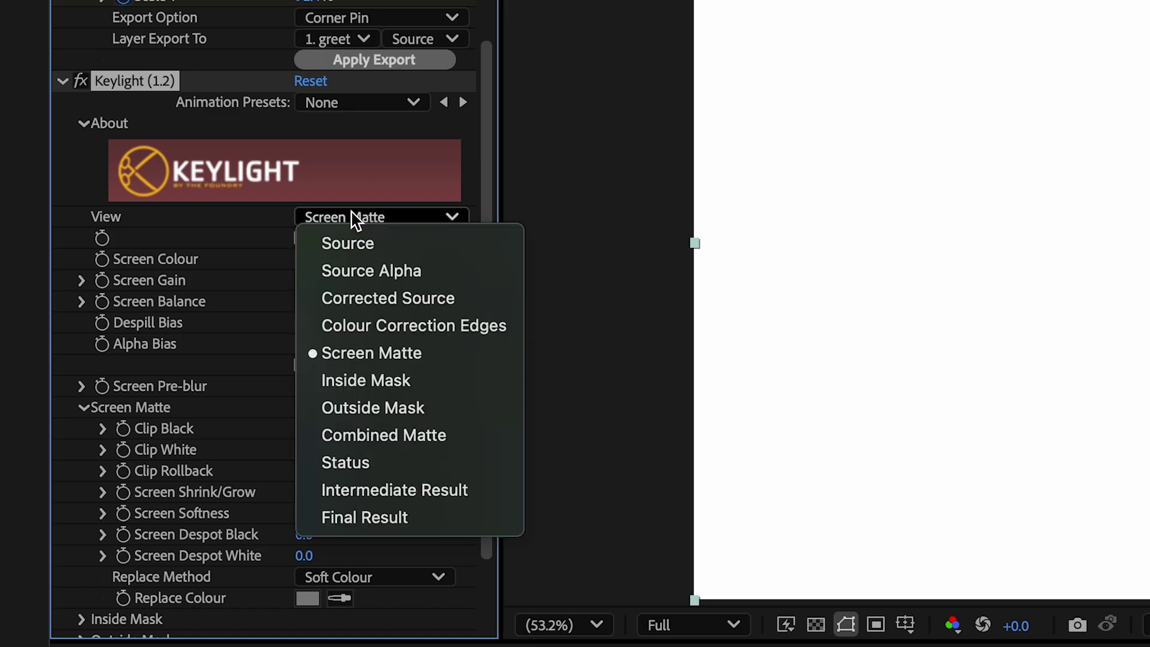
pyautogui.click(366, 518)
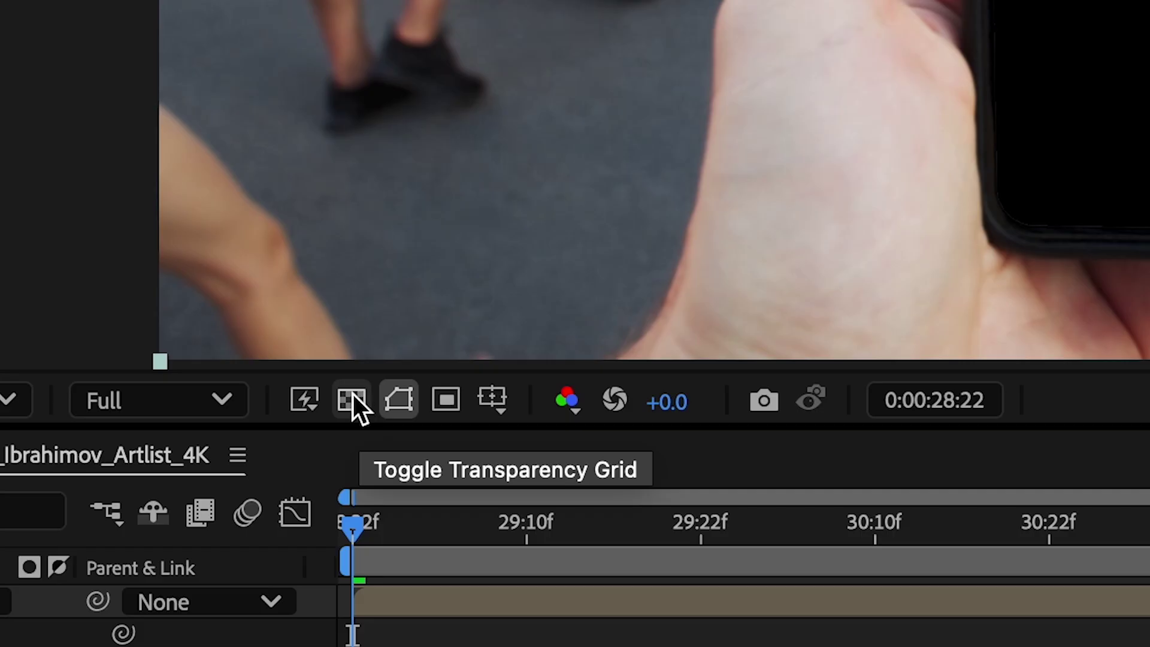
pyautogui.click(217, 588)
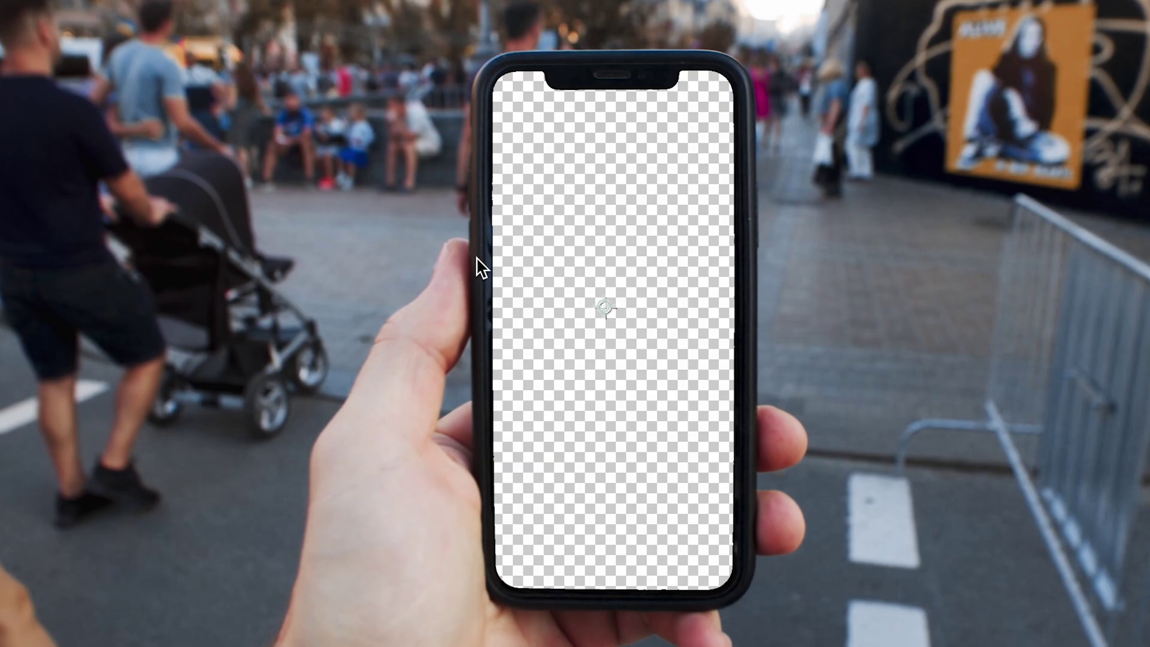
pyautogui.press('space')
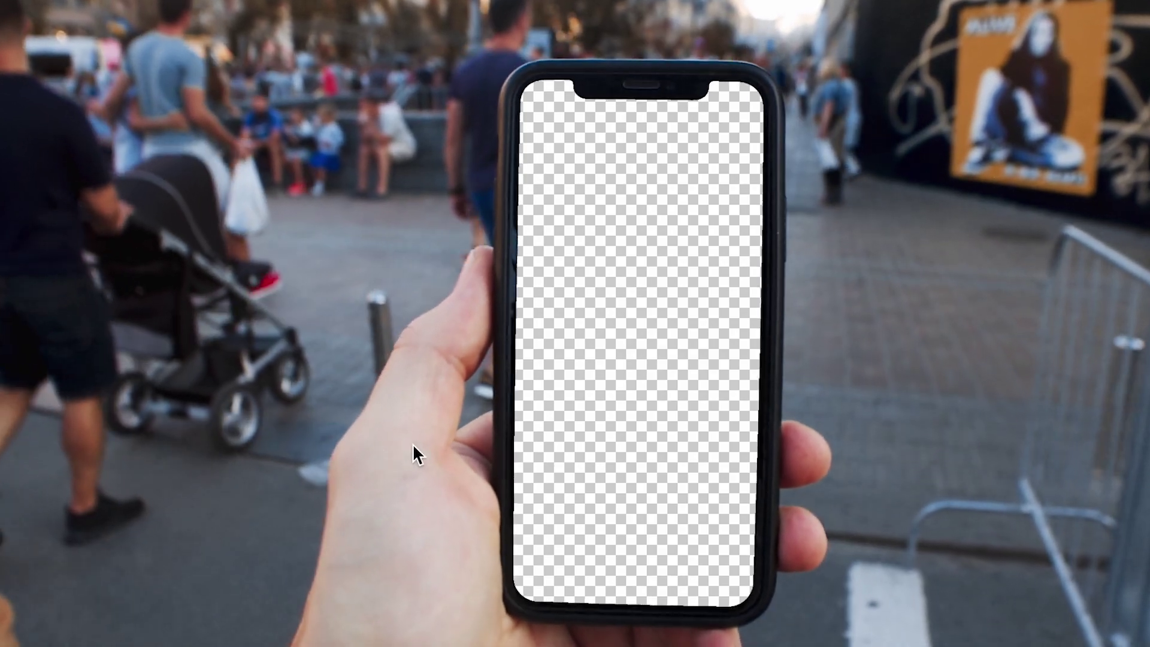
pyautogui.click(16, 159)
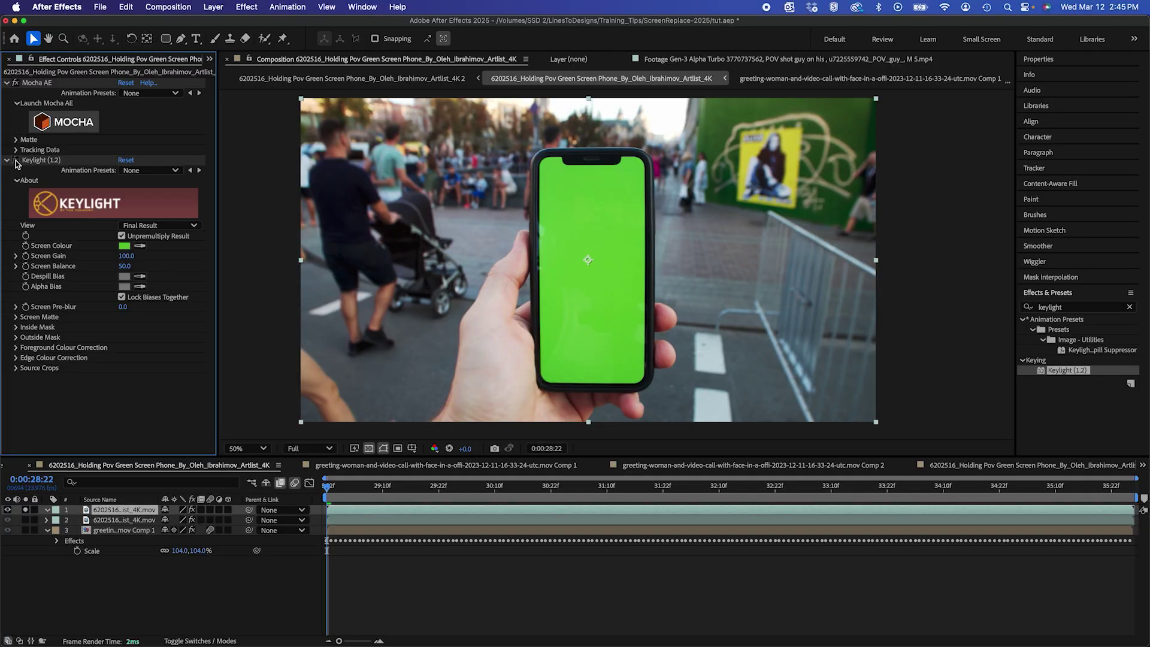
pyautogui.click(16, 160)
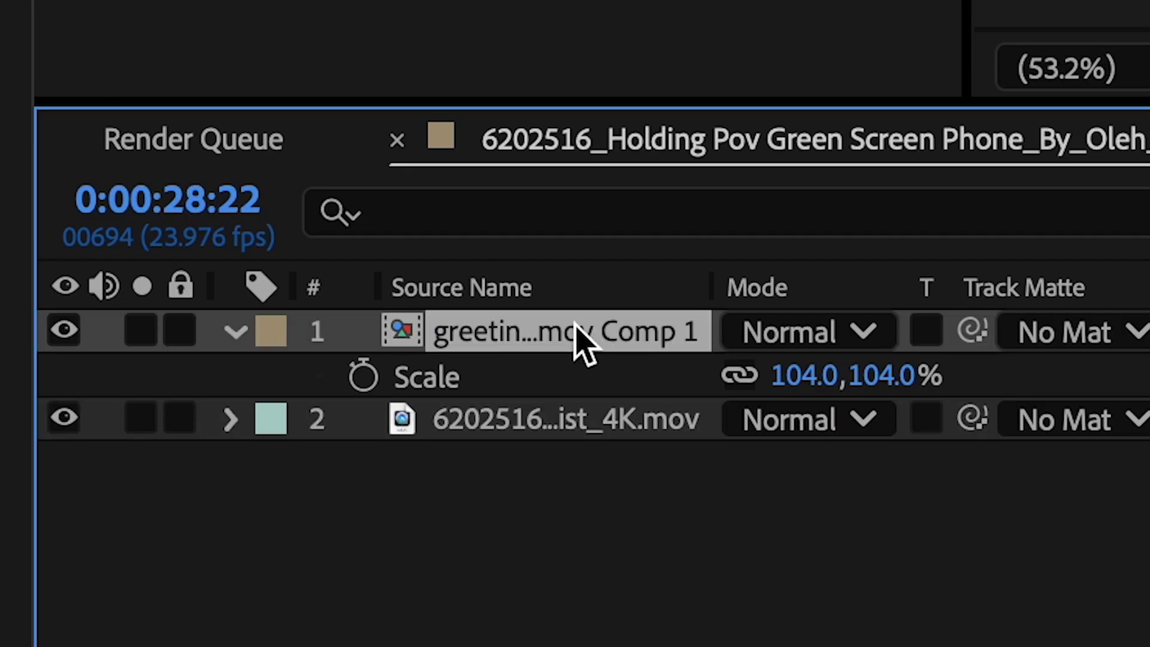
# Put the call layer beneath the keyed footage with motion blur on, then open its pre-comp
pyautogui.moveTo(579, 326); pyautogui.dragTo(591, 516)
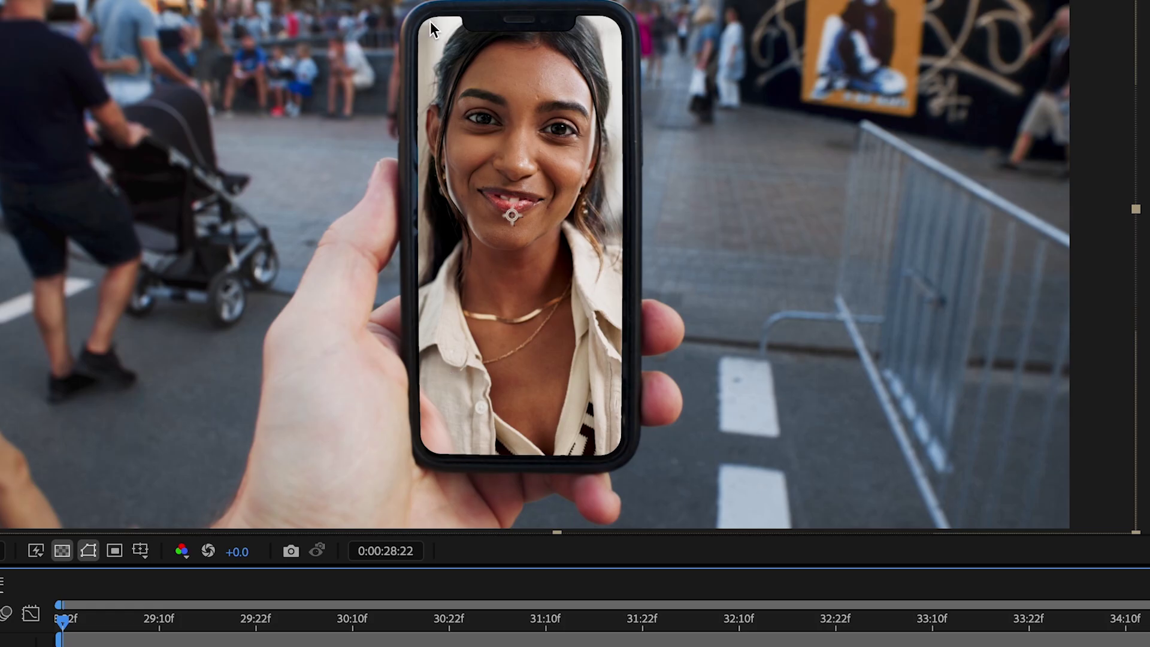
pyautogui.scroll(3, 430, 21)
pyautogui.scroll(-5, 580, 21)
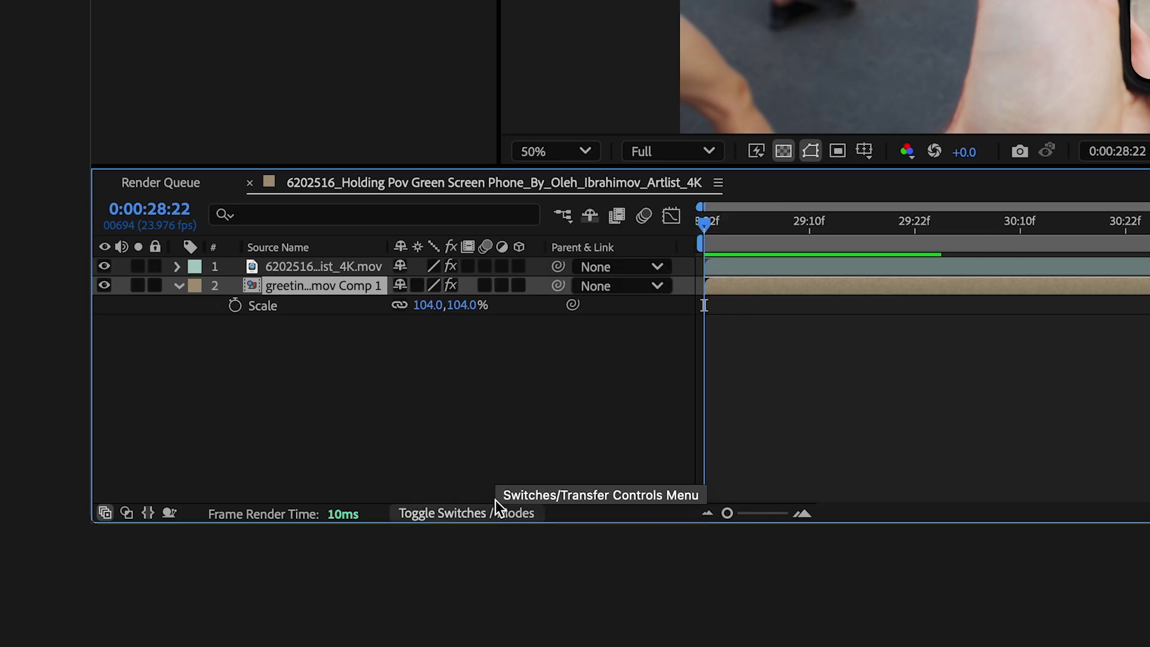
pyautogui.click(485, 285)
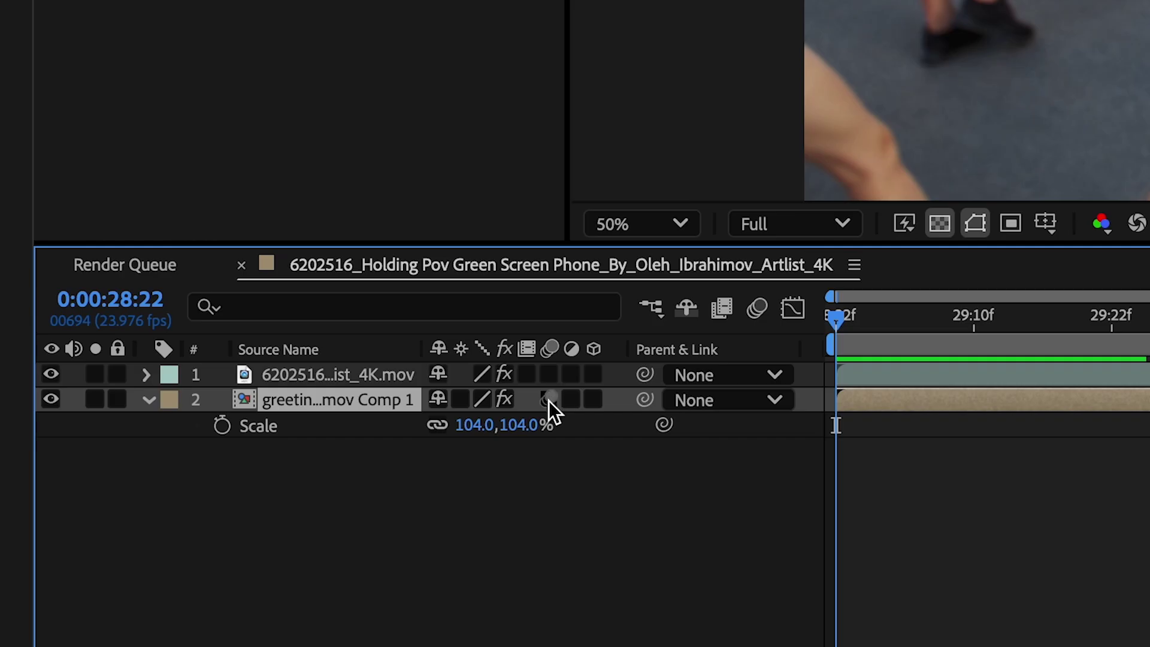
pyautogui.click(549, 399)
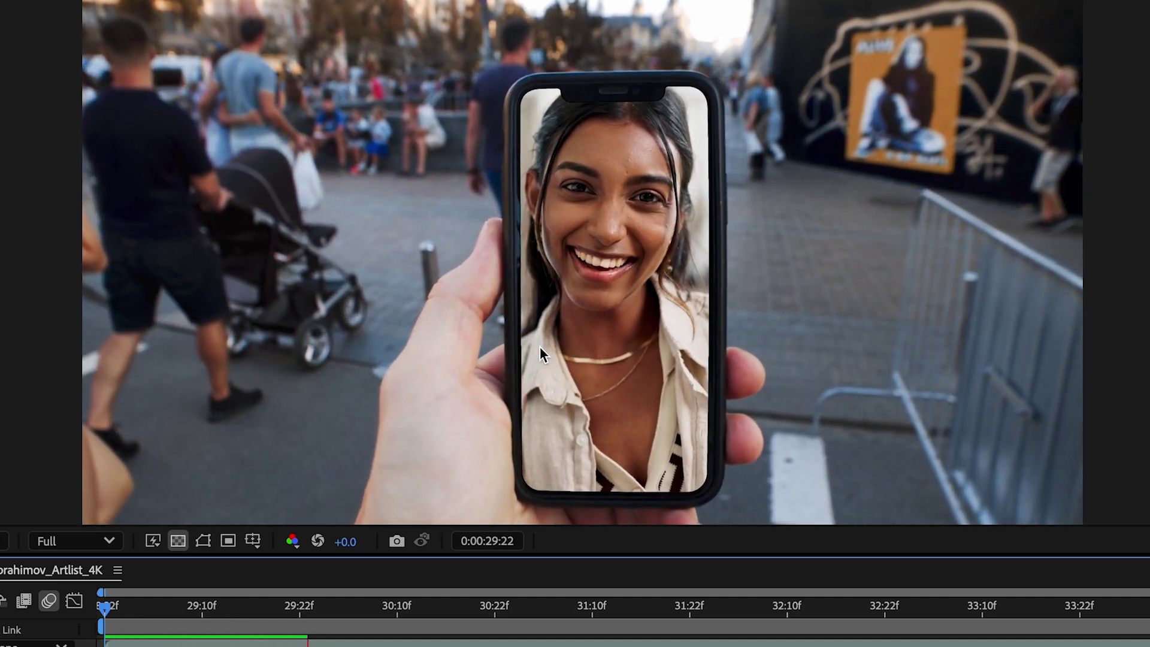
pyautogui.press('space')
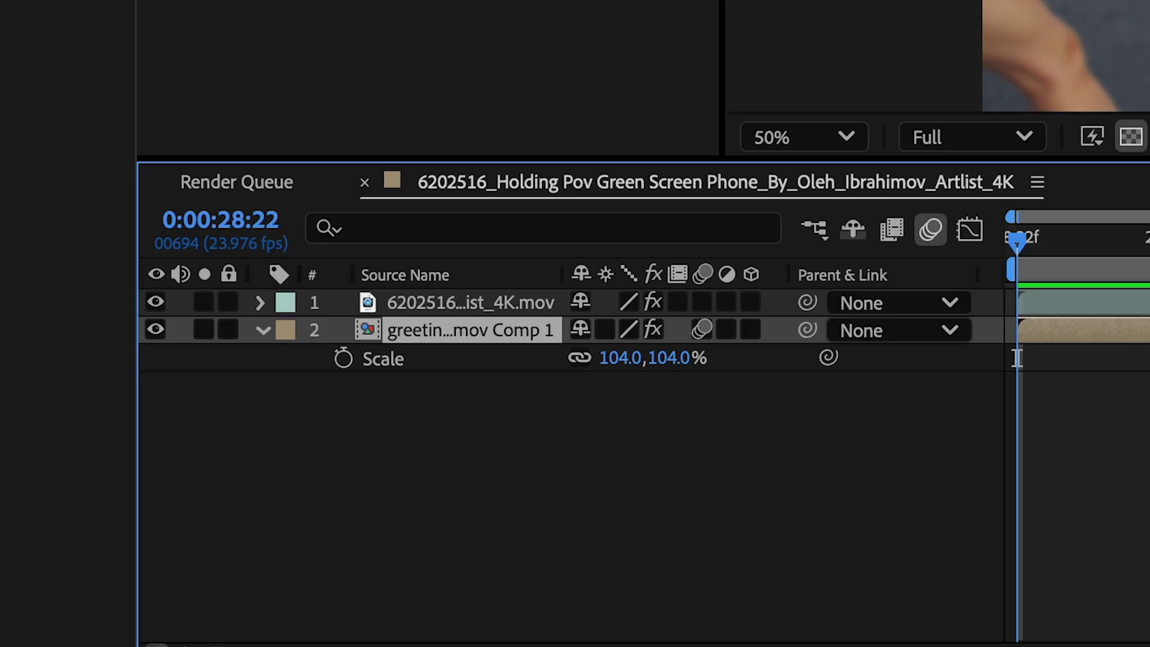
pyautogui.doubleClick(436, 329)
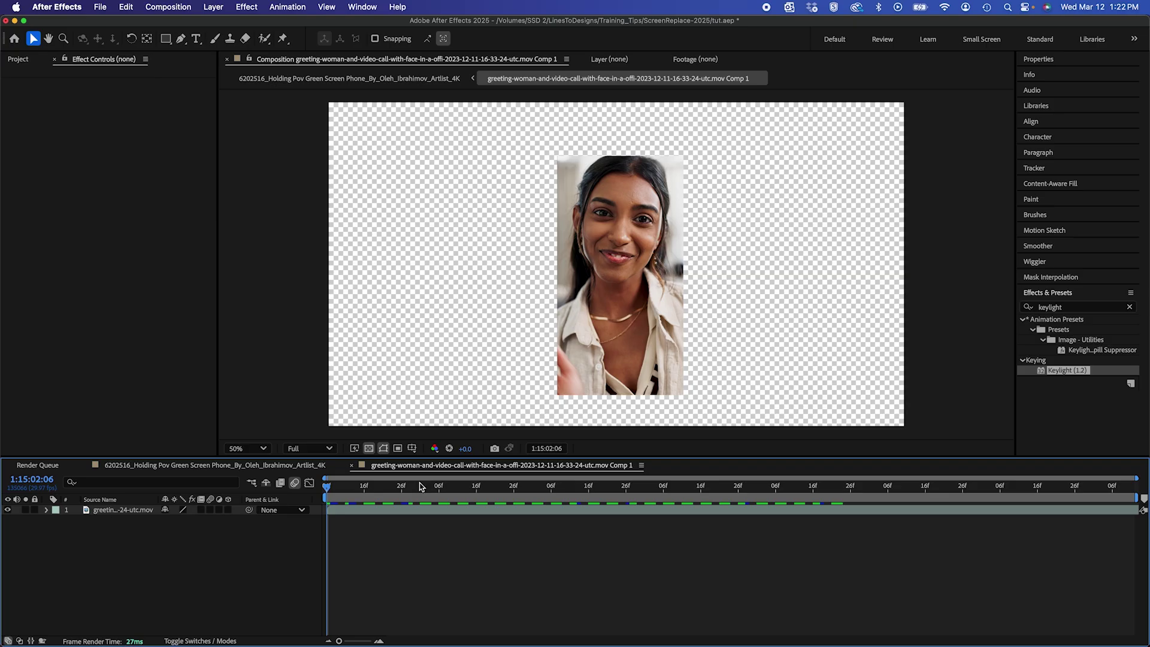
# Pre-compose the call clip inside its comp, leaving all attributes on the layer
pyautogui.rightClick(123, 510)
pyautogui.click(179, 560)
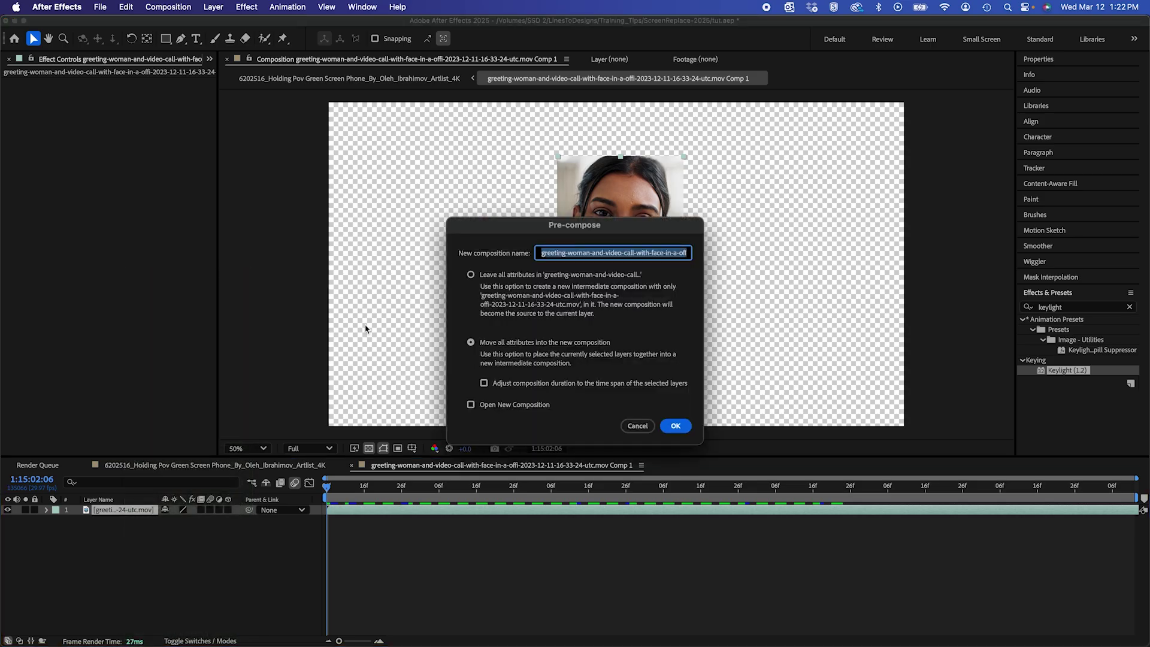
pyautogui.click(505, 210)
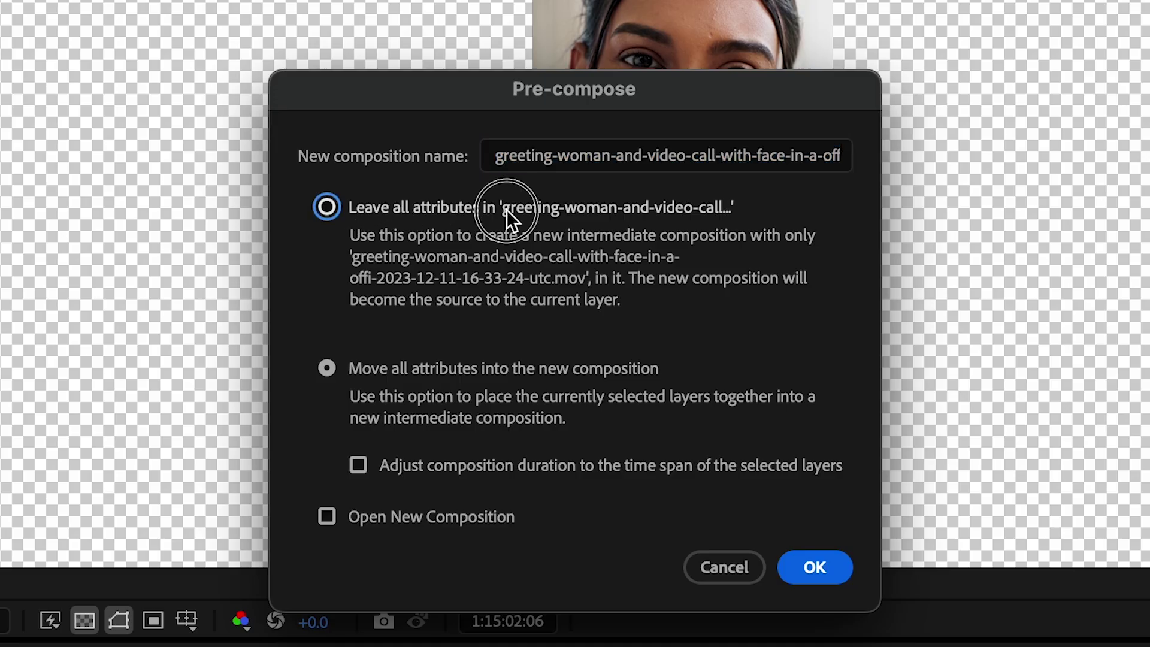
pyautogui.click(809, 568)
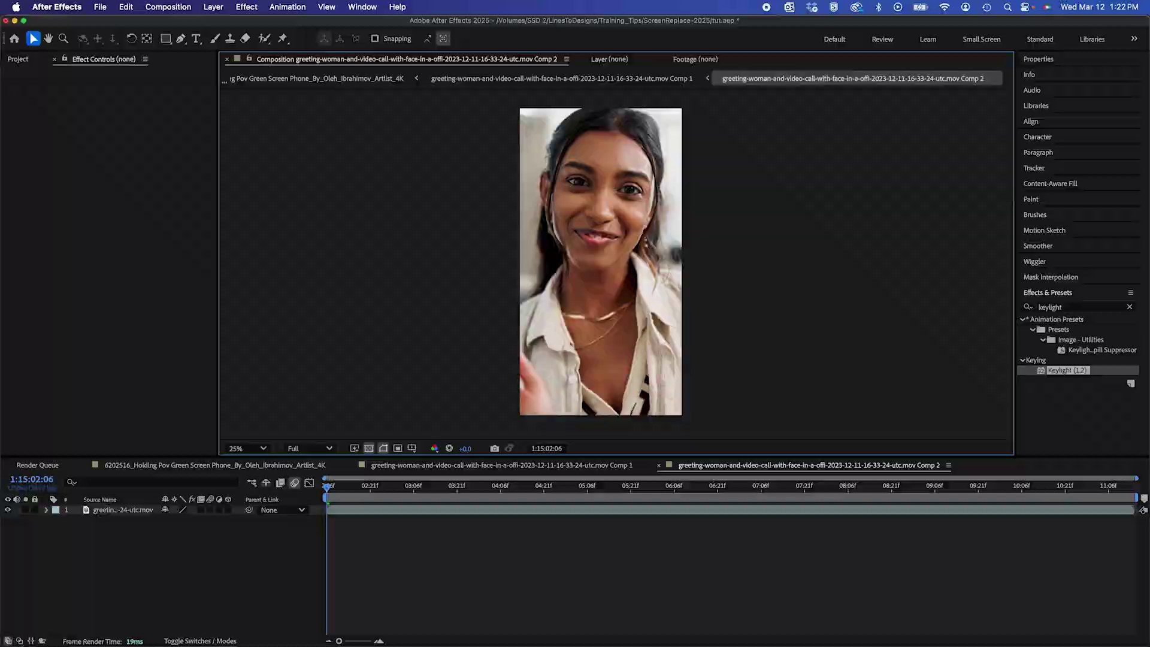
# Create a new pale blue solid with colour D3D6EF
pyautogui.rightClick(532, 539)
pyautogui.moveTo(590, 489)
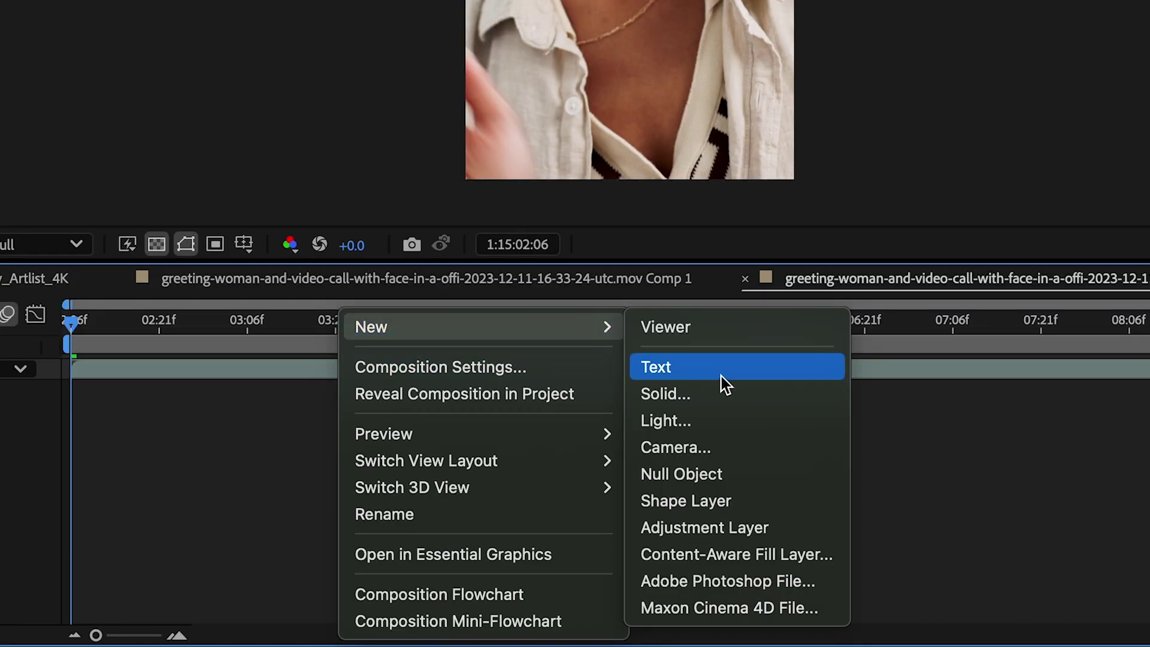
pyautogui.click(704, 395)
pyautogui.click(558, 536)
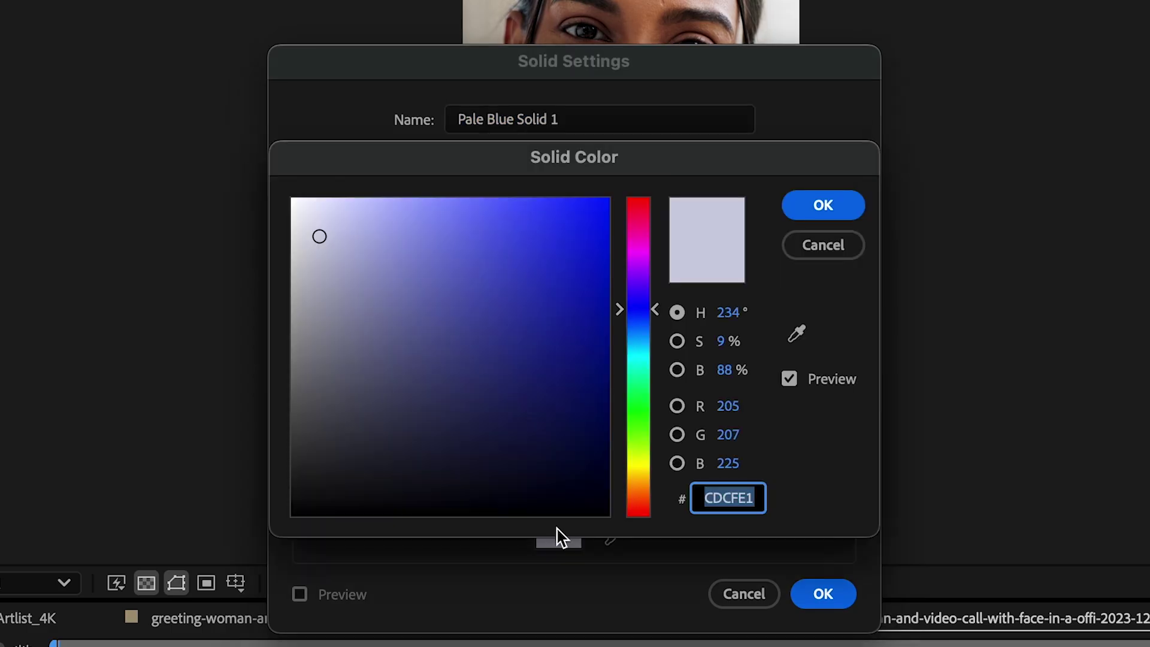
pyautogui.moveTo(320, 211)
pyautogui.mouseDown()
pyautogui.moveTo(310, 213)
pyautogui.moveTo(326, 216)
pyautogui.mouseUp()
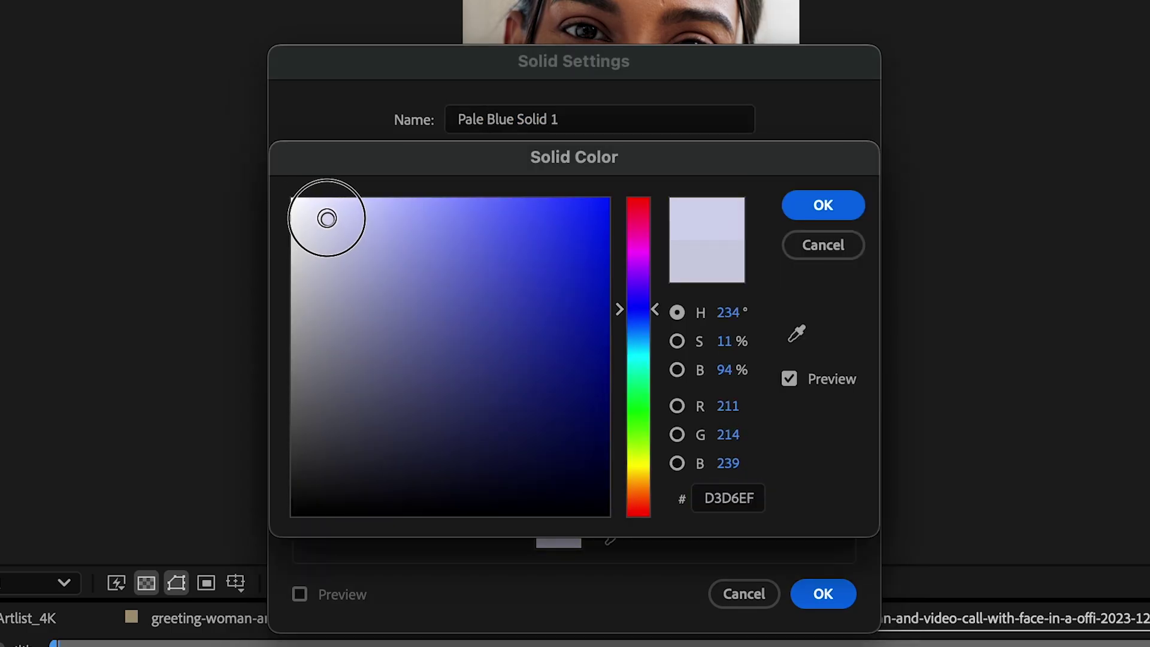
pyautogui.click(823, 205)
pyautogui.click(823, 594)
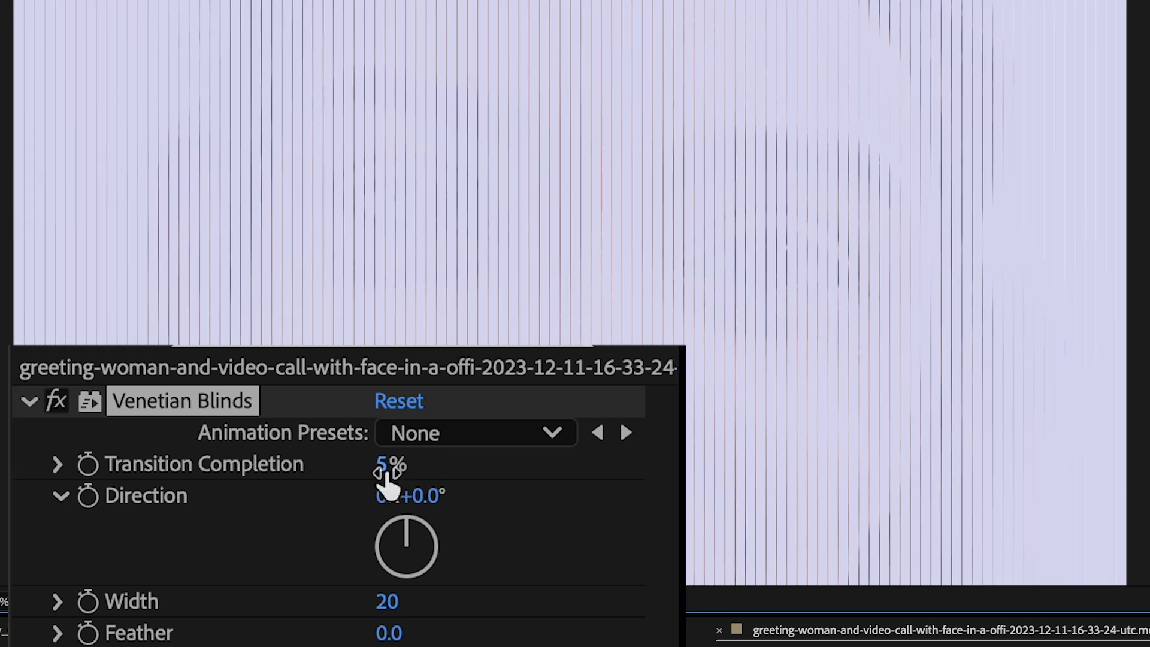
# Set Venetian Blinds completion to 85%, then duplicate it and turn the copy's direction to 90°
pyautogui.moveTo(388, 469); pyautogui.dragTo(527, 472)
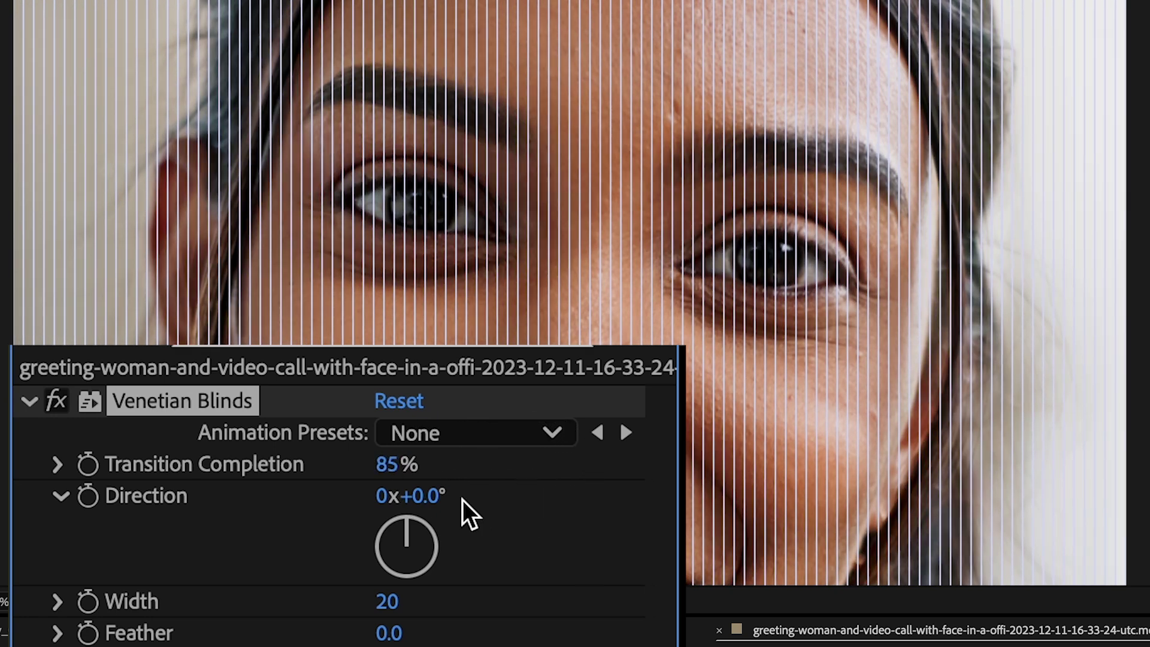
pyautogui.moveTo(390, 599)
pyautogui.mouseDown()
pyautogui.moveTo(413, 593)
pyautogui.moveTo(371, 603)
pyautogui.mouseUp()
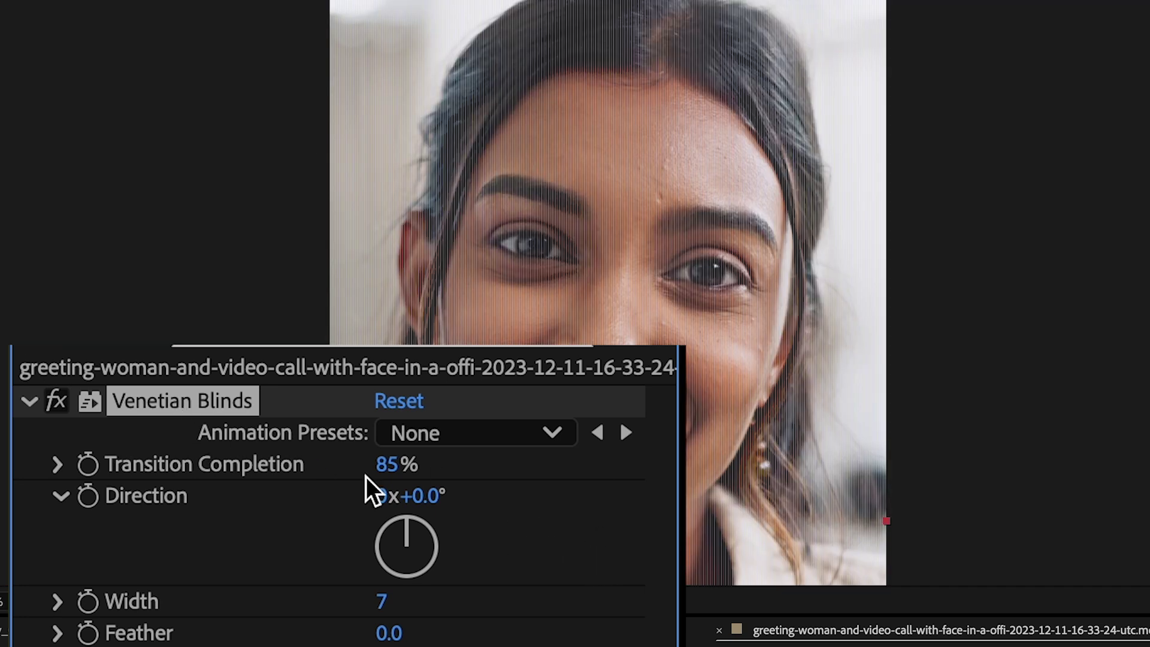
pyautogui.hotkey('ctrl', 'd')
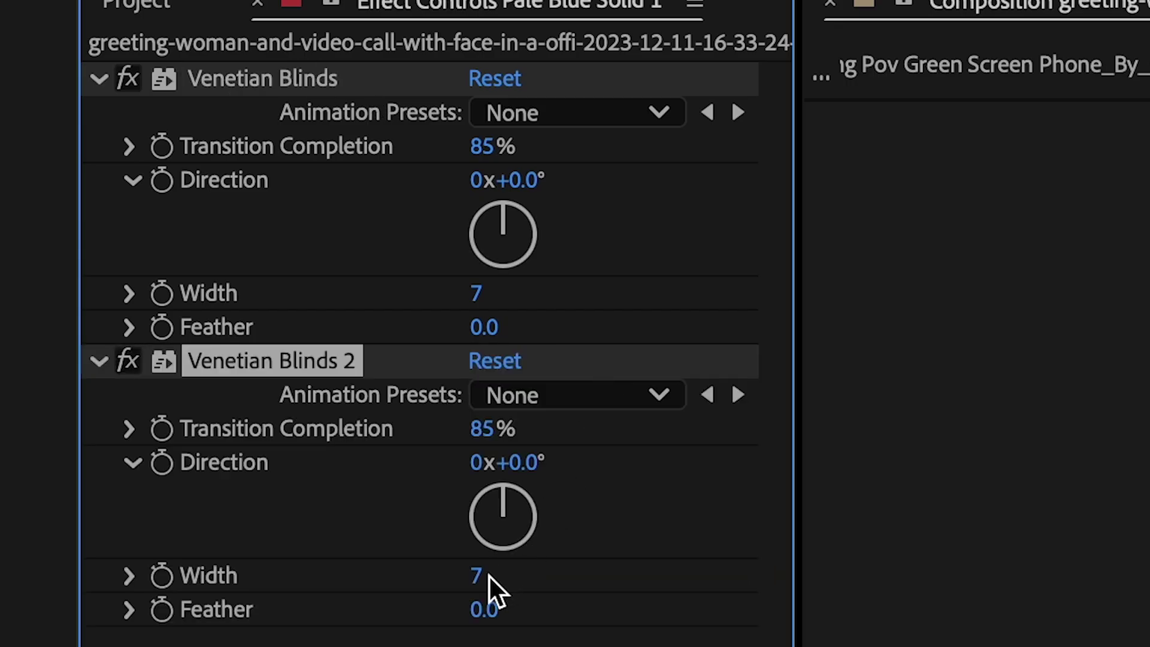
pyautogui.click(515, 464)
pyautogui.write('9')
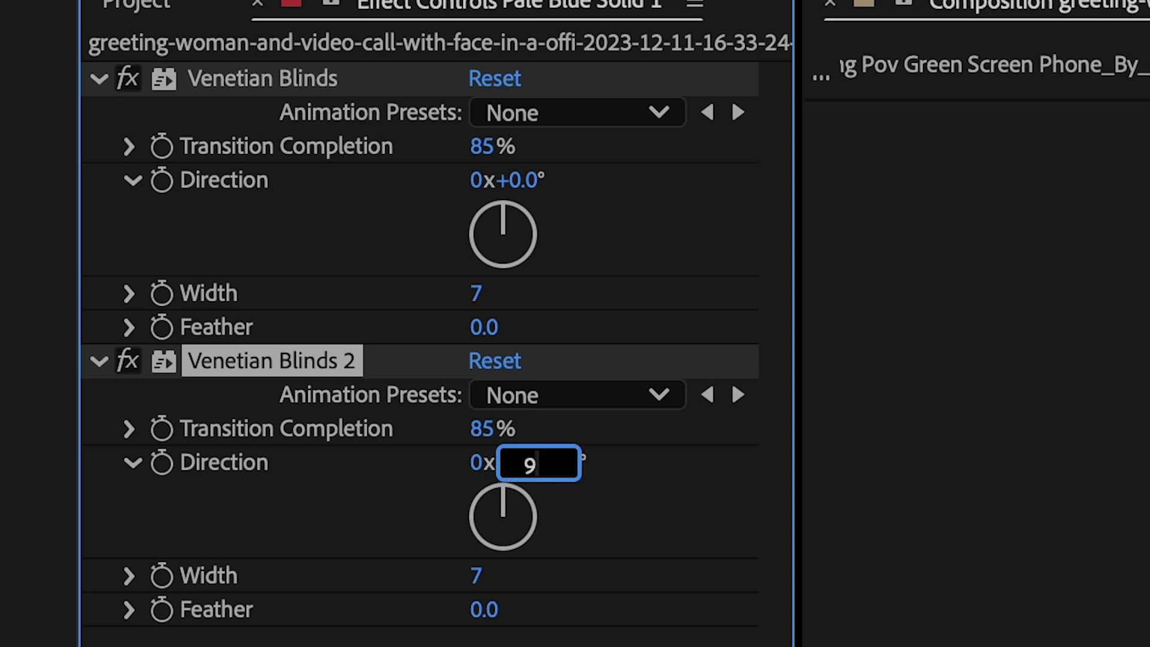
pyautogui.write('0')
pyautogui.press('Return')
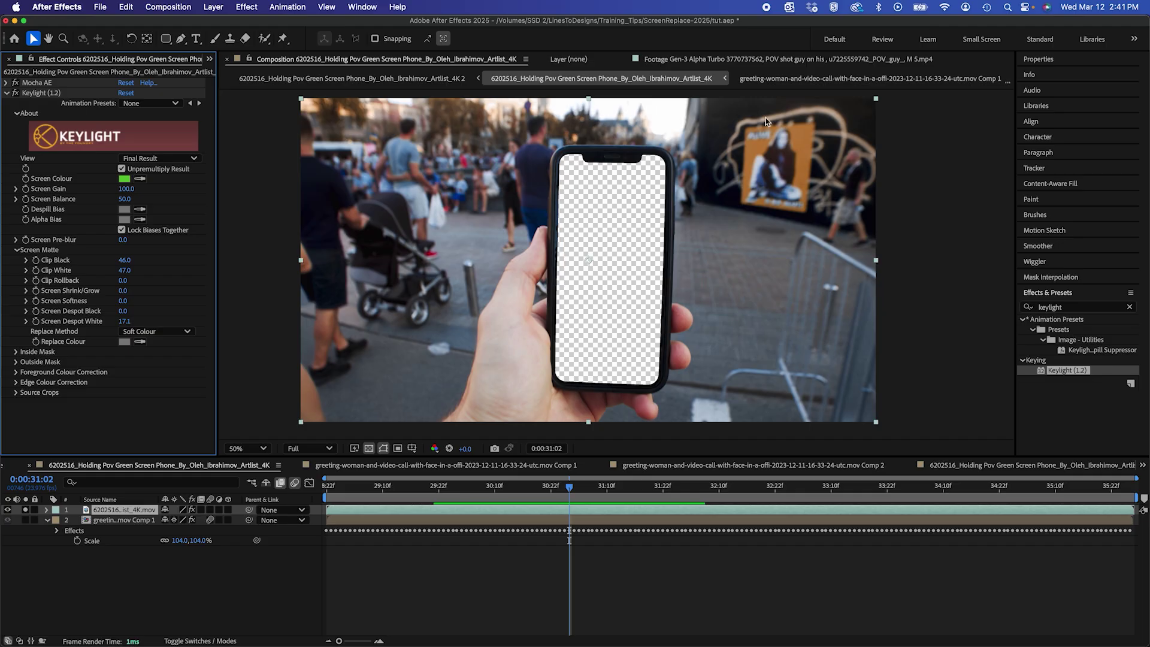
# Disable Keylight, create AE masks from Mocha AE's Matte options, and scrub to verify the phone mask
pyautogui.click(16, 93)
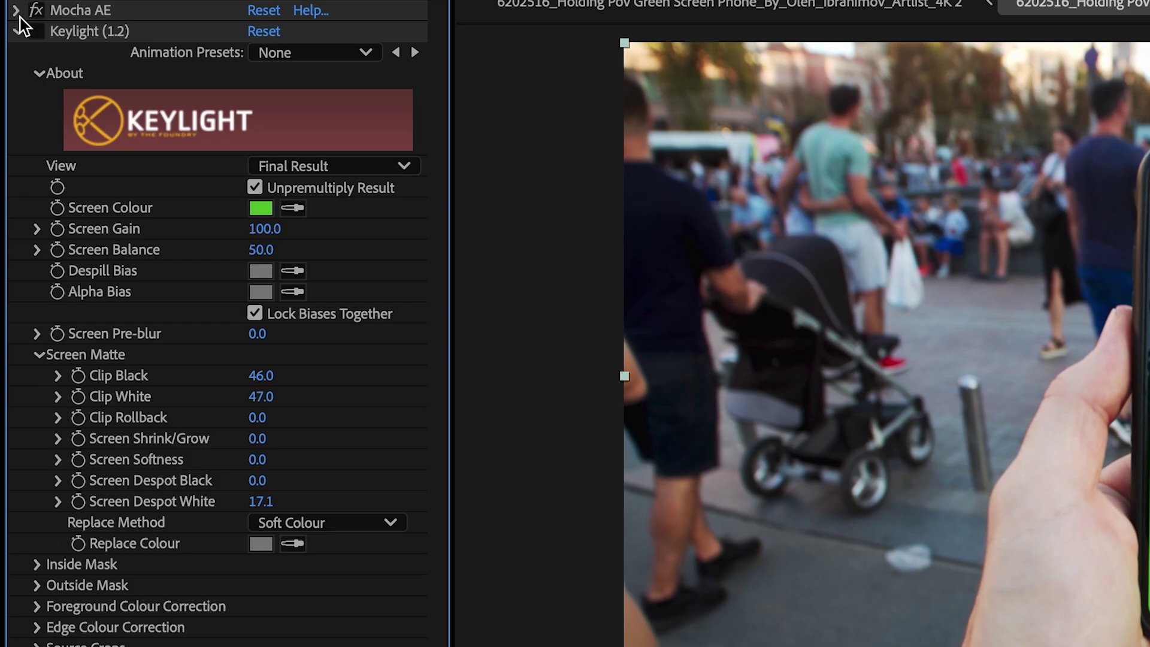
pyautogui.click(16, 11)
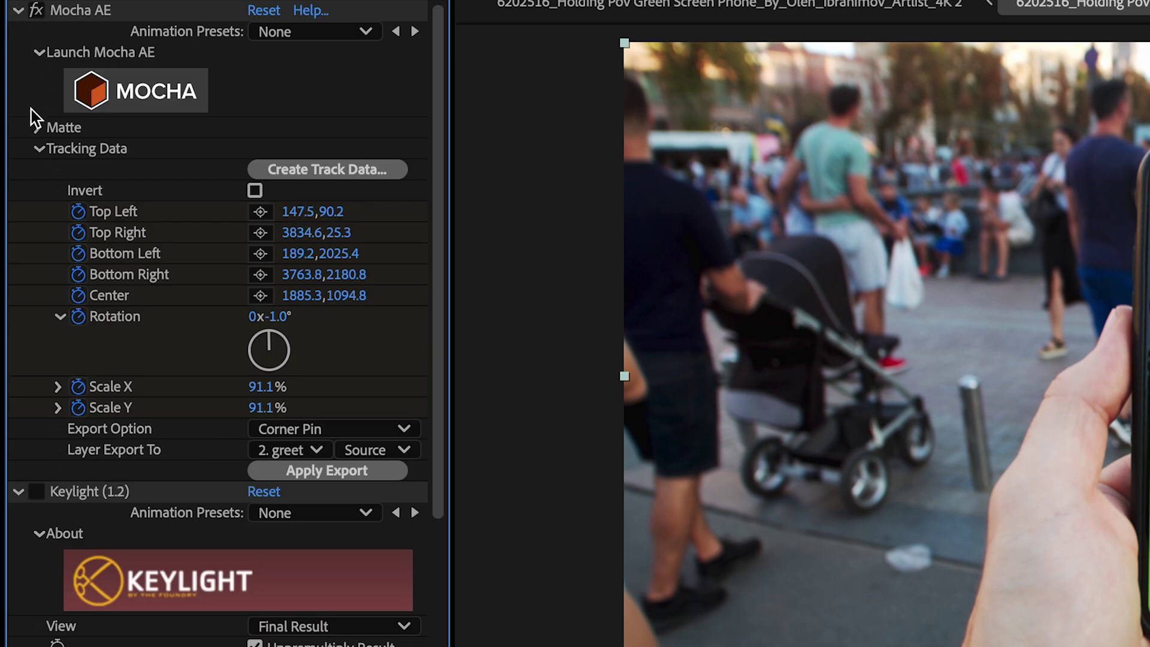
pyautogui.click(35, 128)
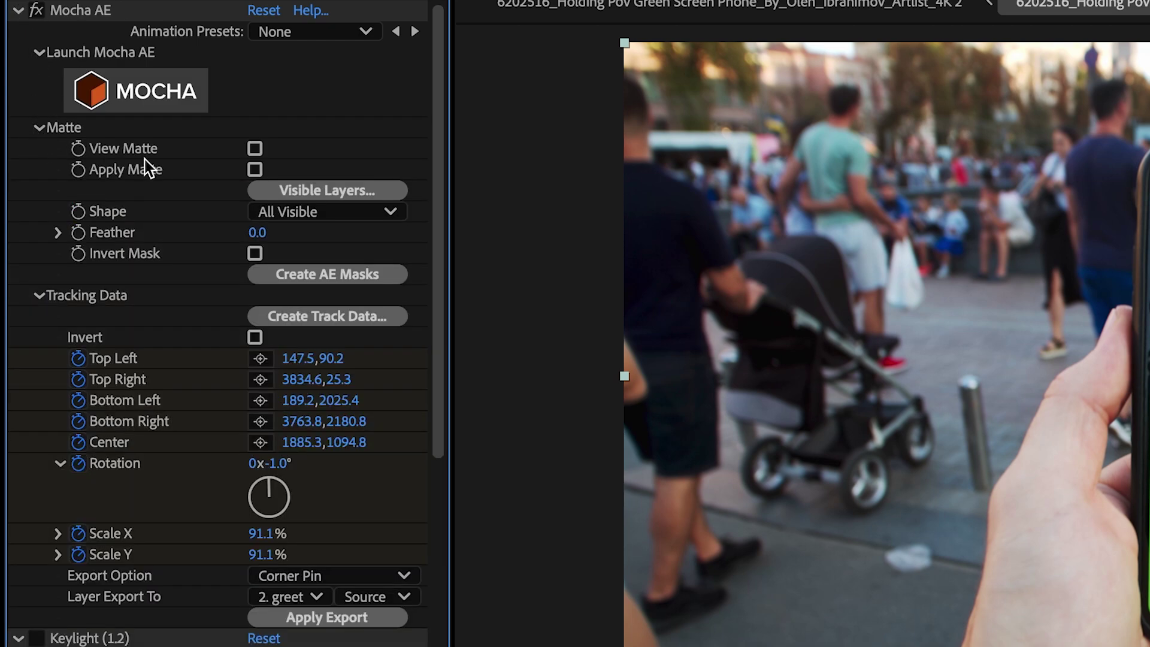
pyautogui.click(337, 275)
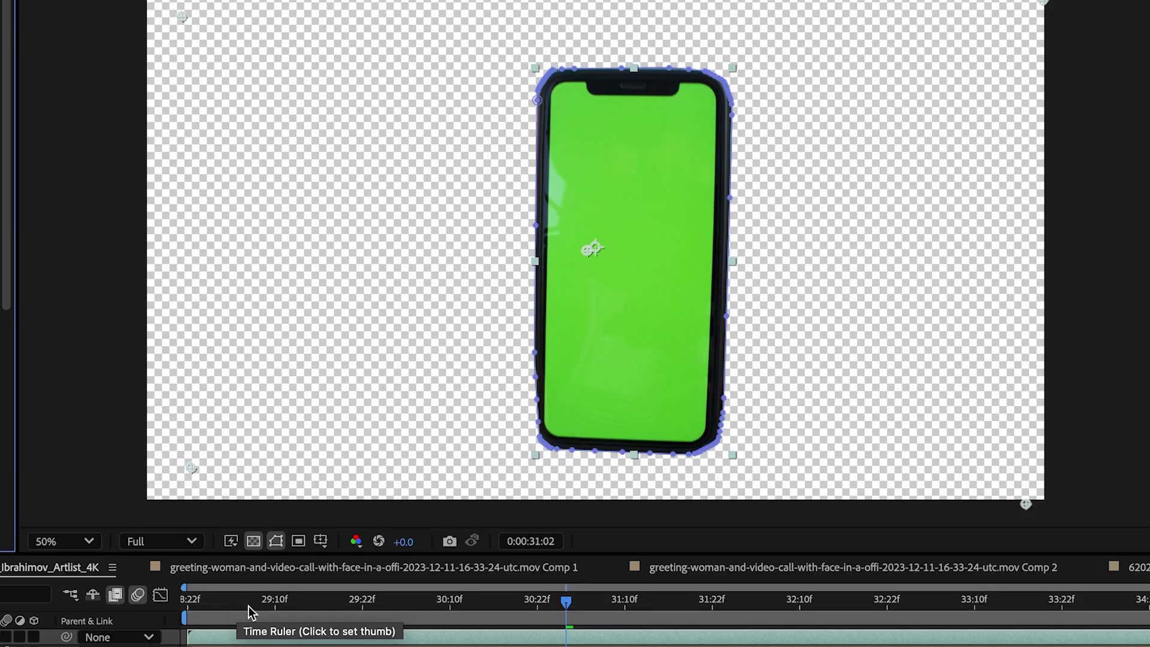
pyautogui.moveTo(249, 606); pyautogui.dragTo(427, 626)
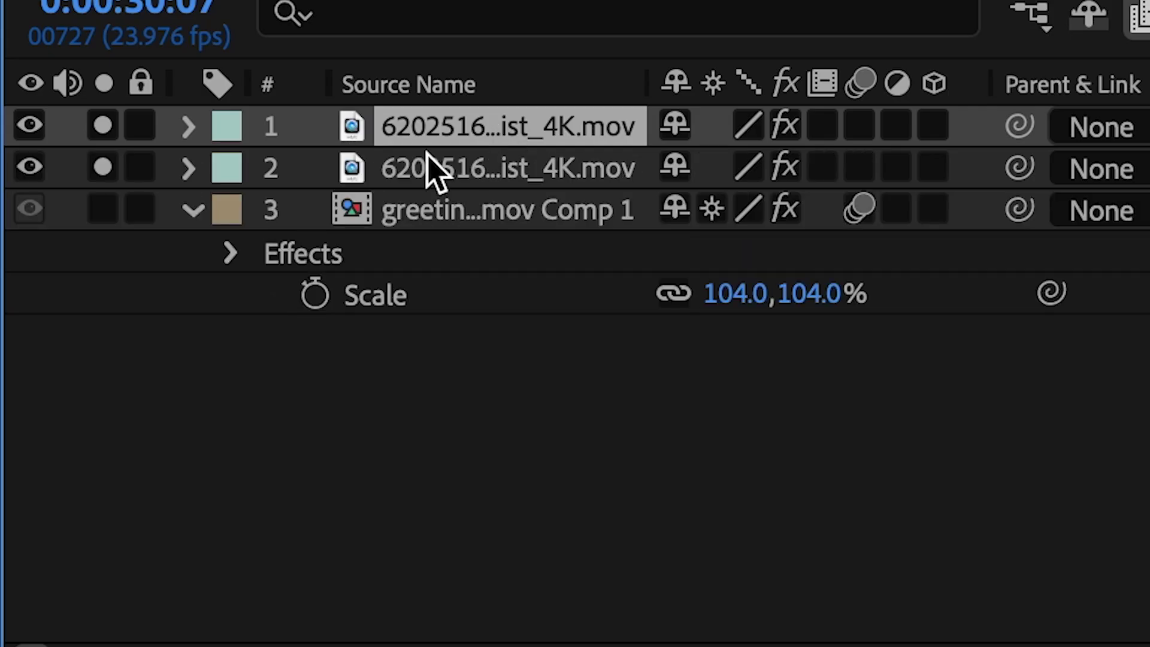
# Check Inverted on layer 2's phone mask and scrub the timeline to review the transparent screen
pyautogui.click(442, 172)
pyautogui.click(192, 171)
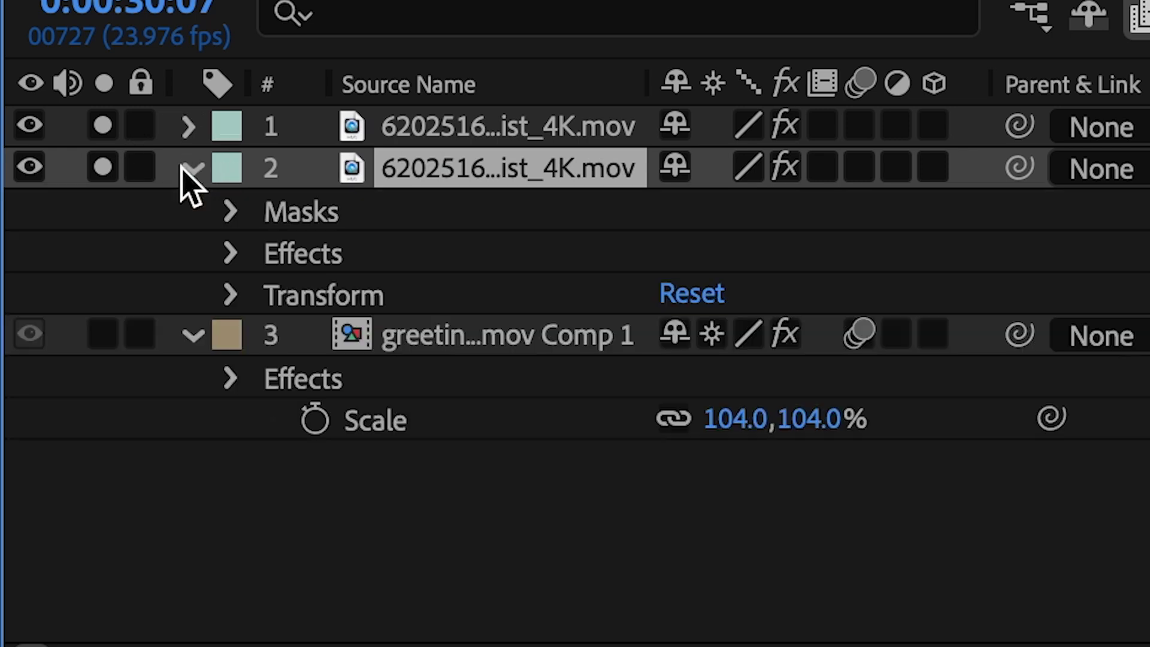
pyautogui.click(229, 212)
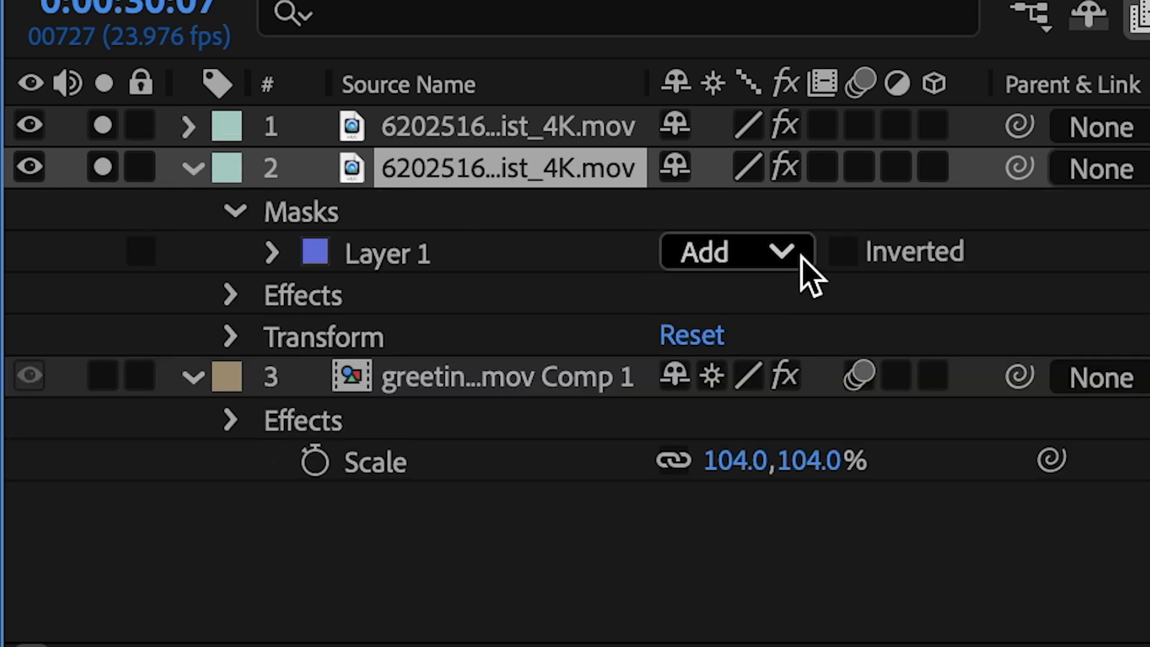
pyautogui.click(840, 250)
pyautogui.click(1089, 479)
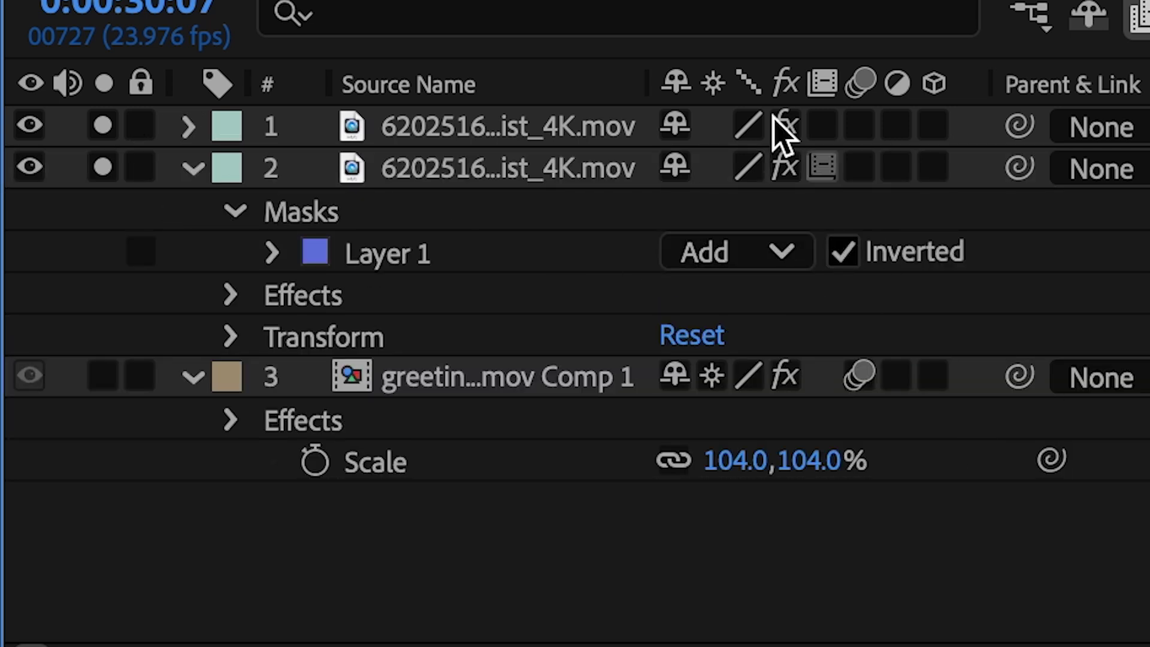
pyautogui.moveTo(557, 486); pyautogui.dragTo(601, 489)
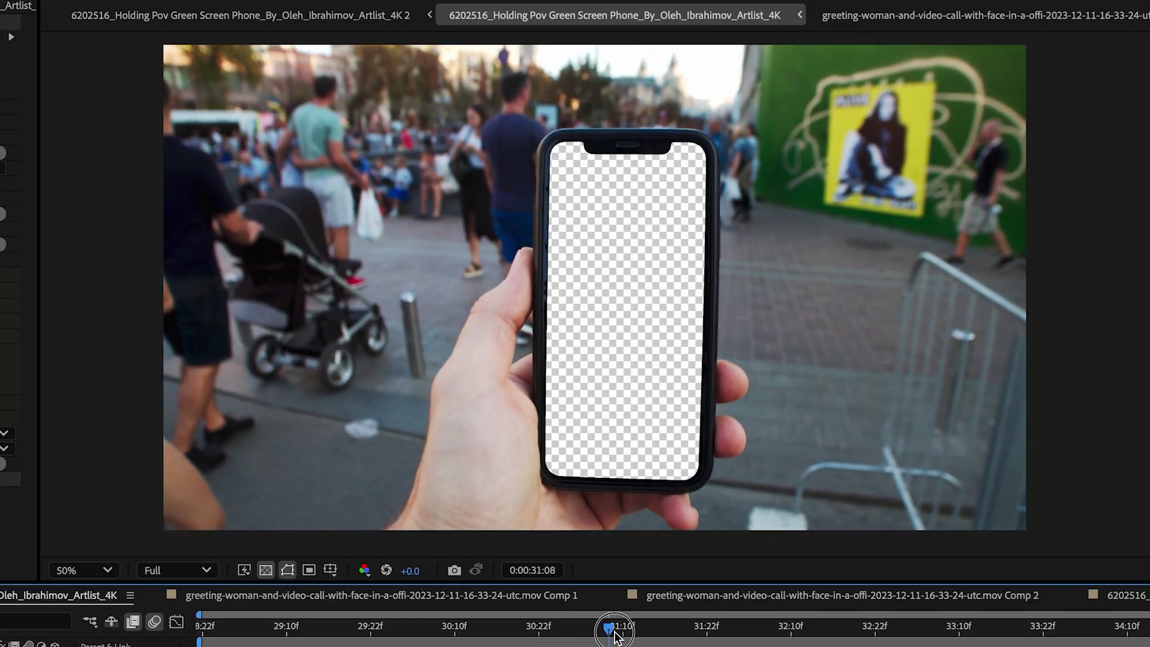
pyautogui.moveTo(616, 632); pyautogui.dragTo(744, 625)
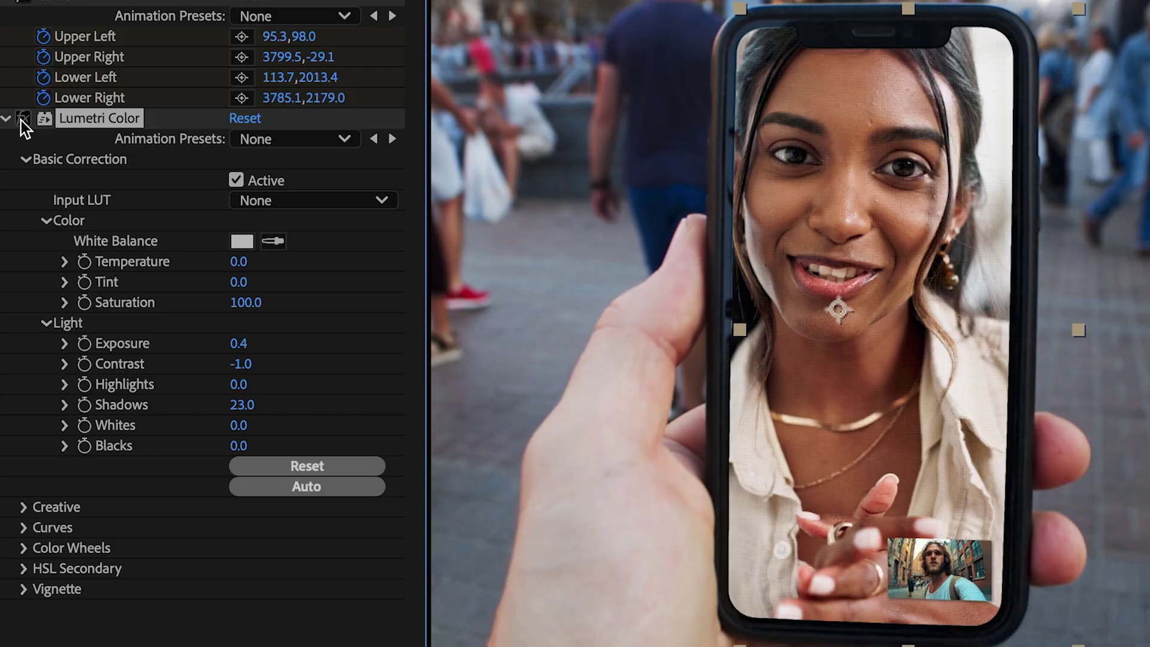
# Enable the Lumetri Color effect on the video-call layer
pyautogui.click(22, 118)
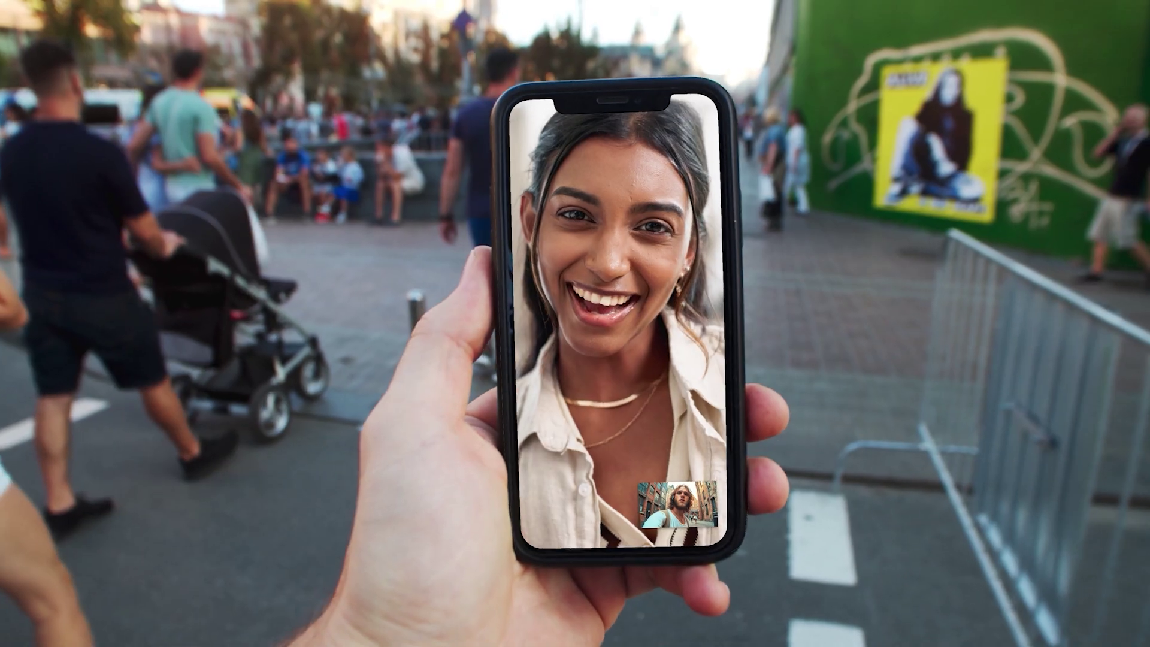